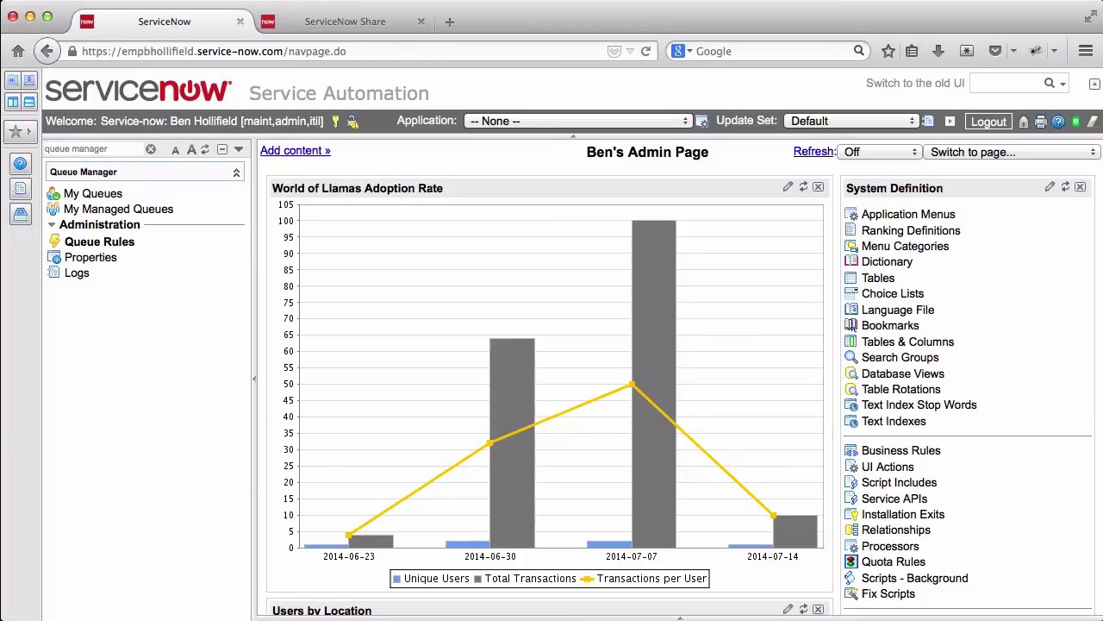
- Bring up the Queue Manager app page on ServiceNow Share and highlight the share.servicenow.com domain
{"action": "left_click", "coordinate": [366, 28]}
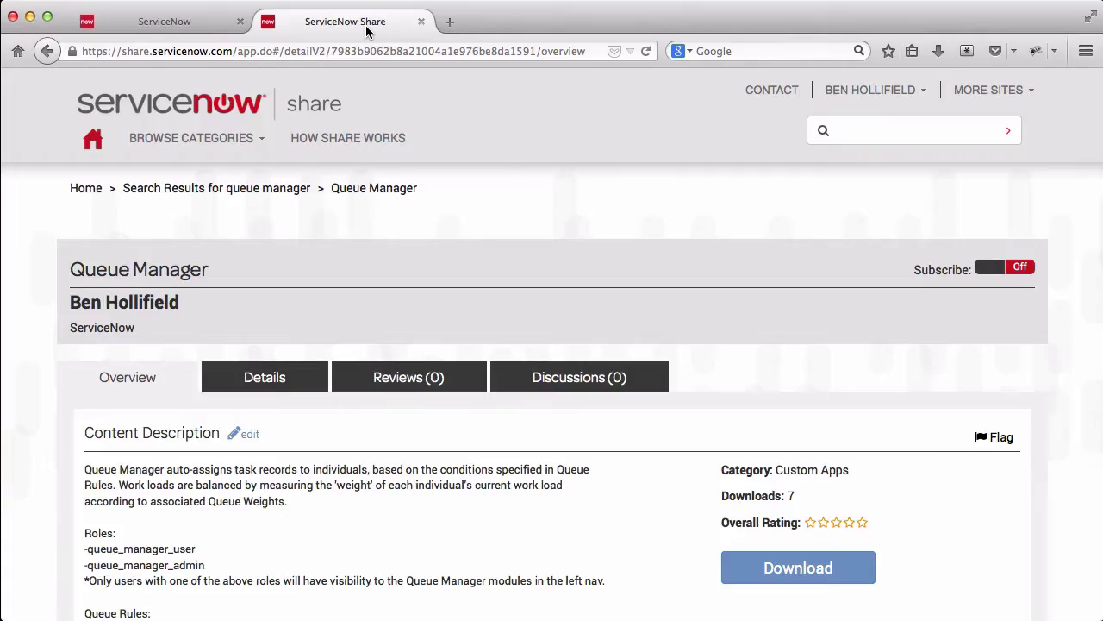
{"action": "left_click", "coordinate": [138, 53]}
{"action": "left_click_drag", "start_coordinate": [121, 53], "coordinate": [232, 52]}
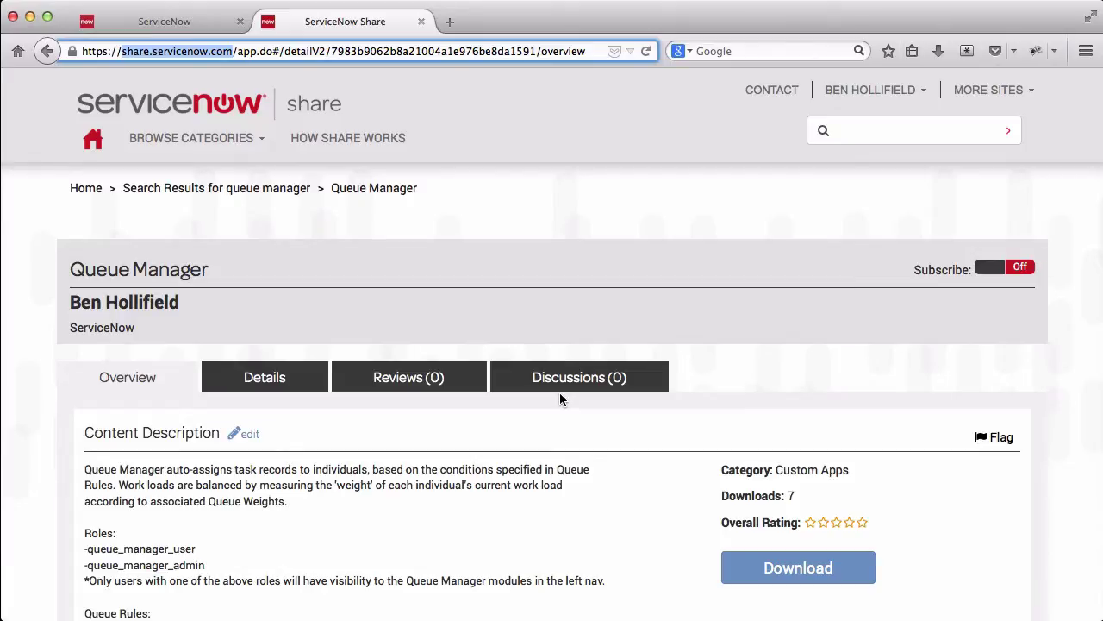
- Start a new Incident queue rule from the Queue Manager Queue Rules list
{"action": "left_click", "coordinate": [126, 17]}
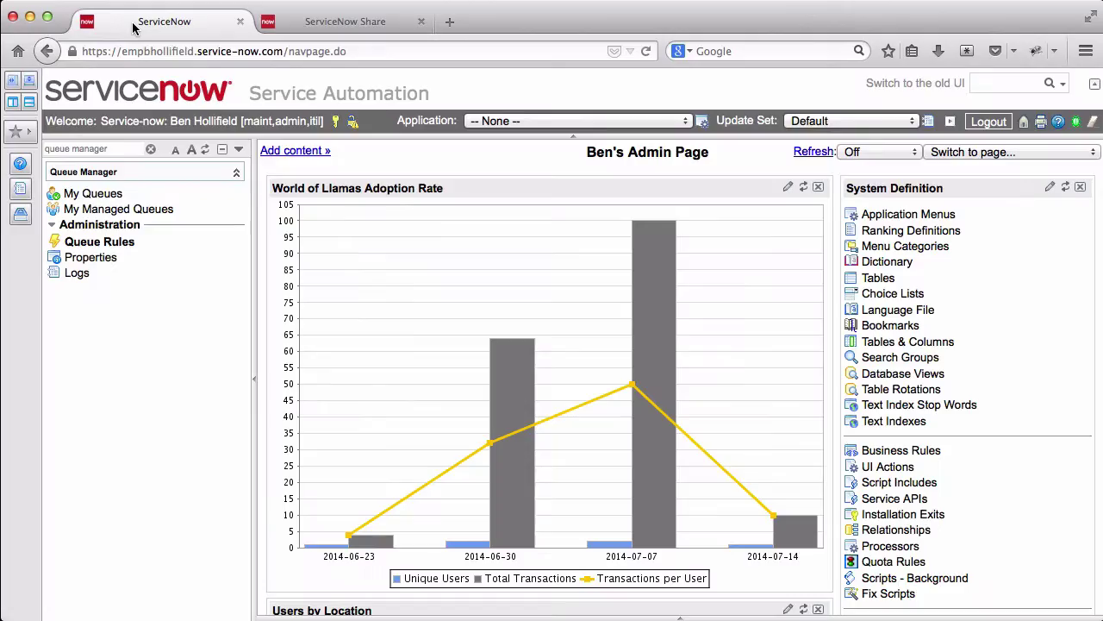
{"action": "left_click", "coordinate": [115, 149]}
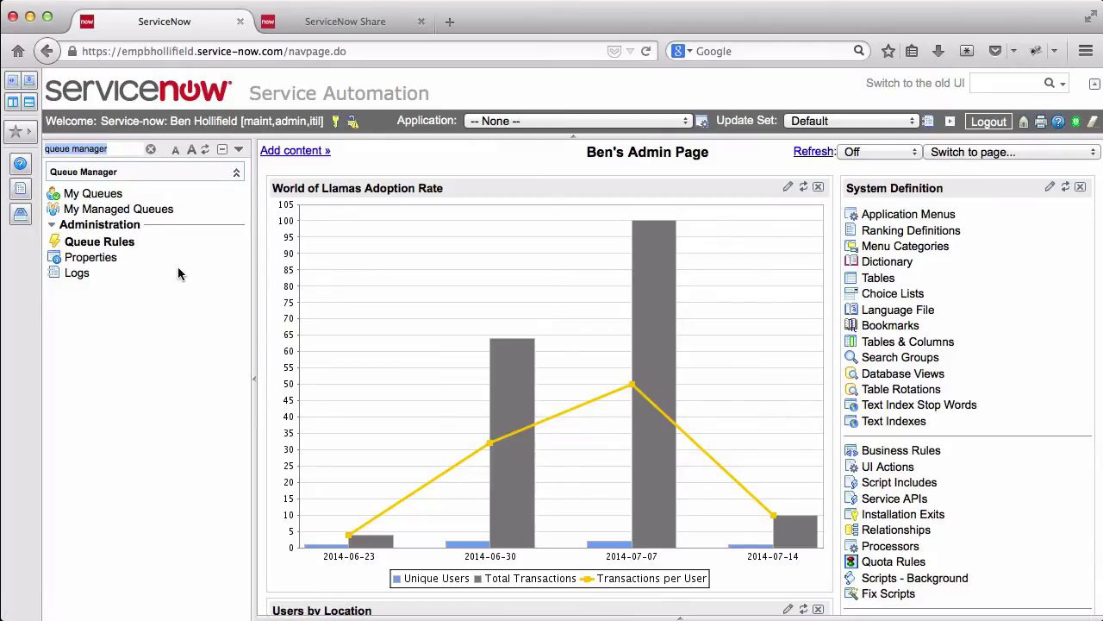
{"action": "left_click", "coordinate": [73, 246]}
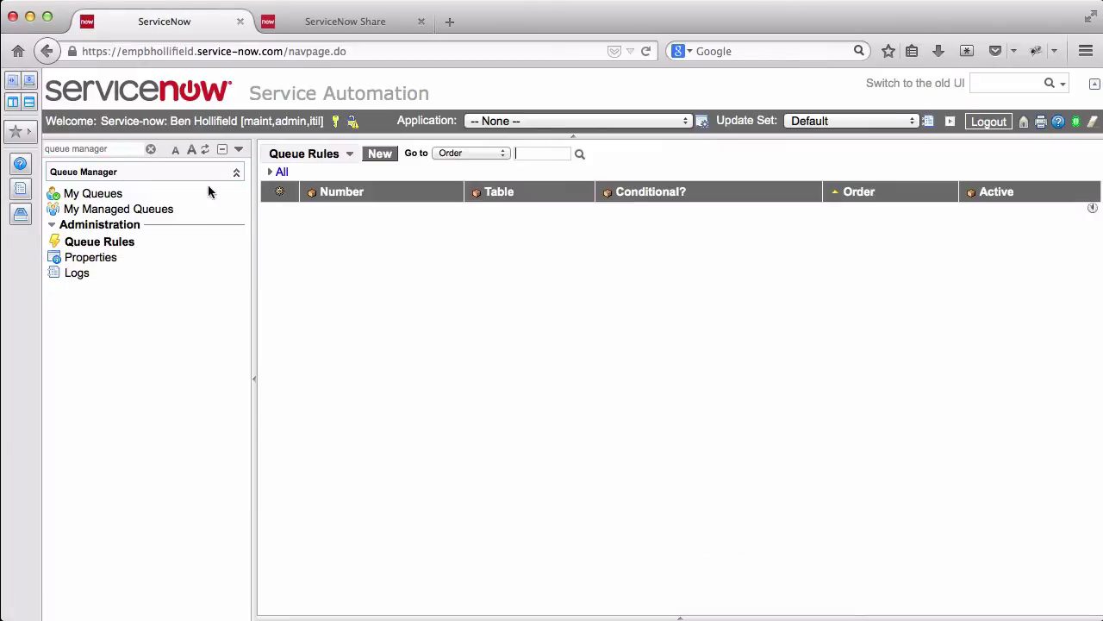
{"action": "left_click", "coordinate": [379, 155]}
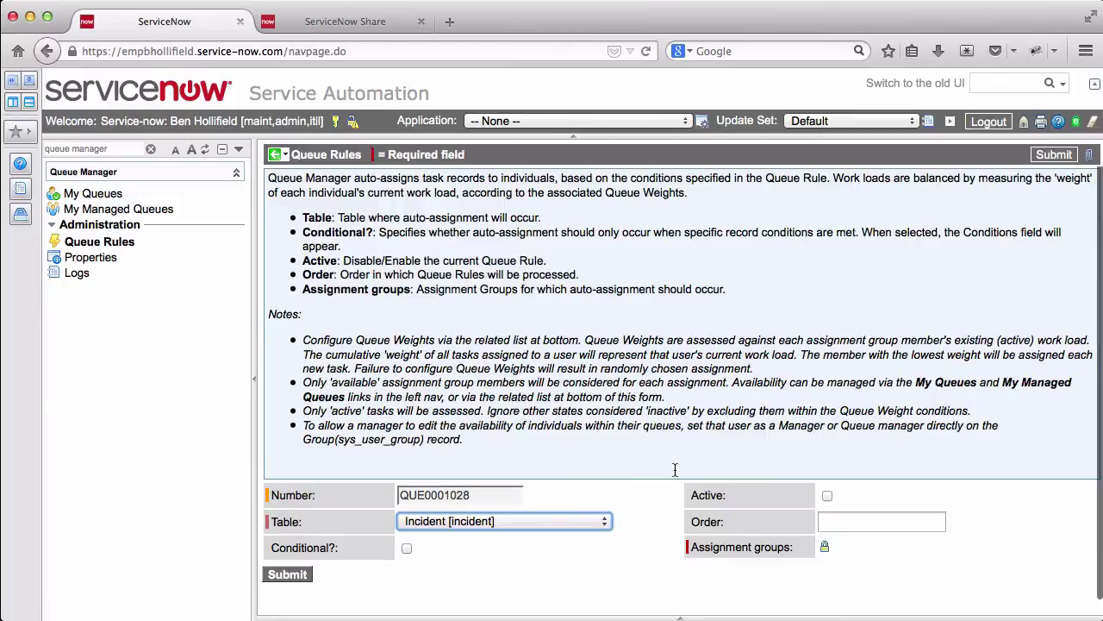
{"action": "scroll", "coordinate": [517, 483], "scroll_direction": "down", "scroll_amount": 1}
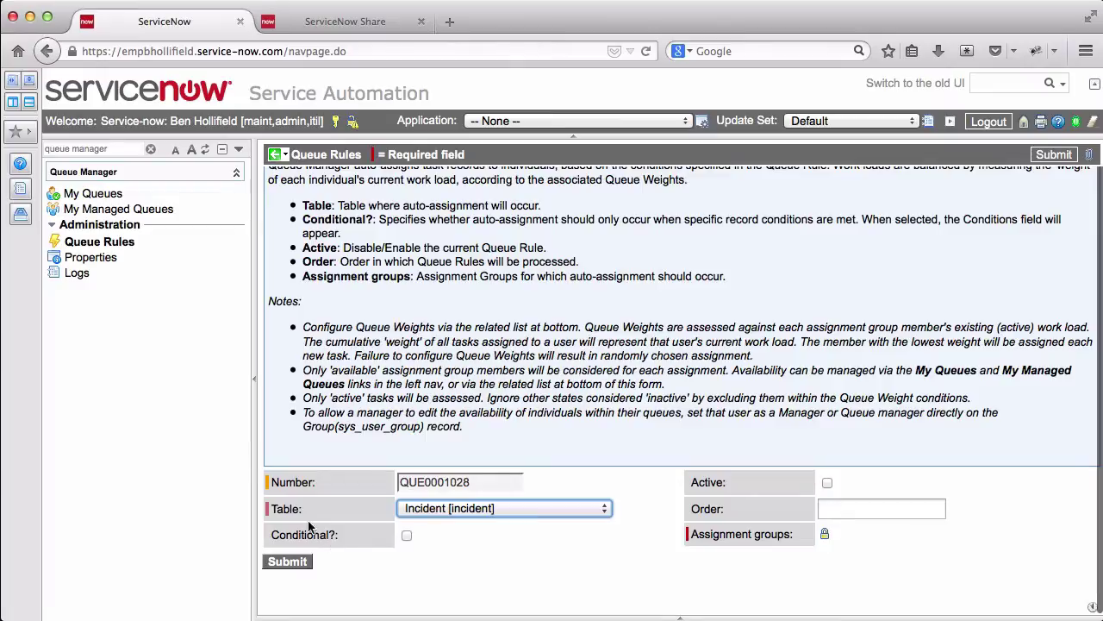
- Add the Database and Network groups to the rule's assignment groups
{"action": "left_click", "coordinate": [825, 534]}
{"action": "scroll", "coordinate": [954, 523], "scroll_direction": "down", "scroll_amount": 2}
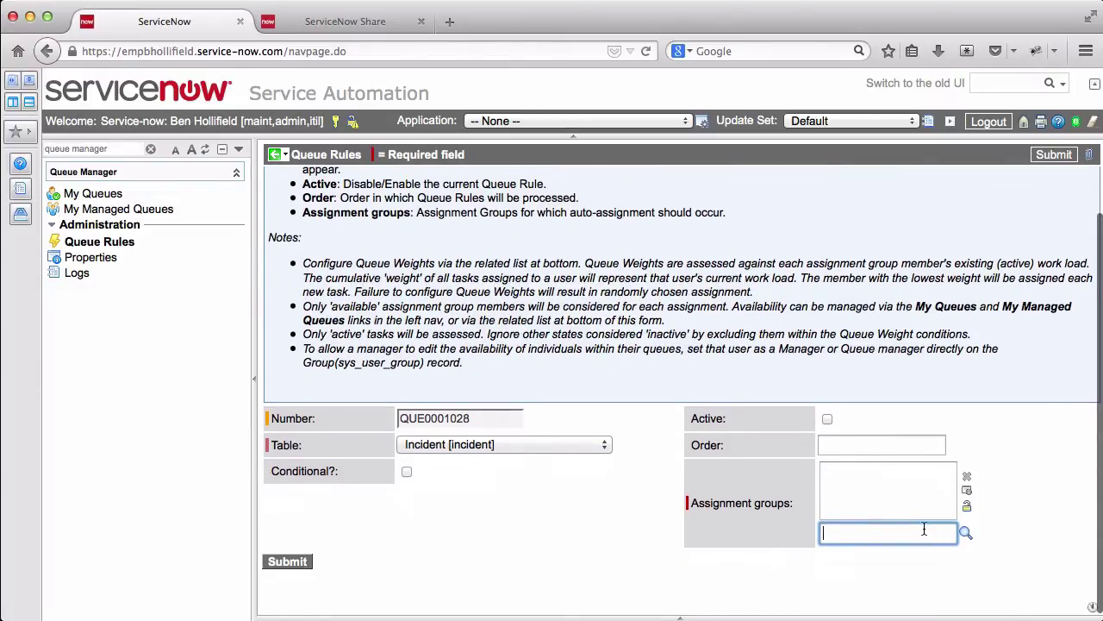
{"action": "type", "text": "*data"}
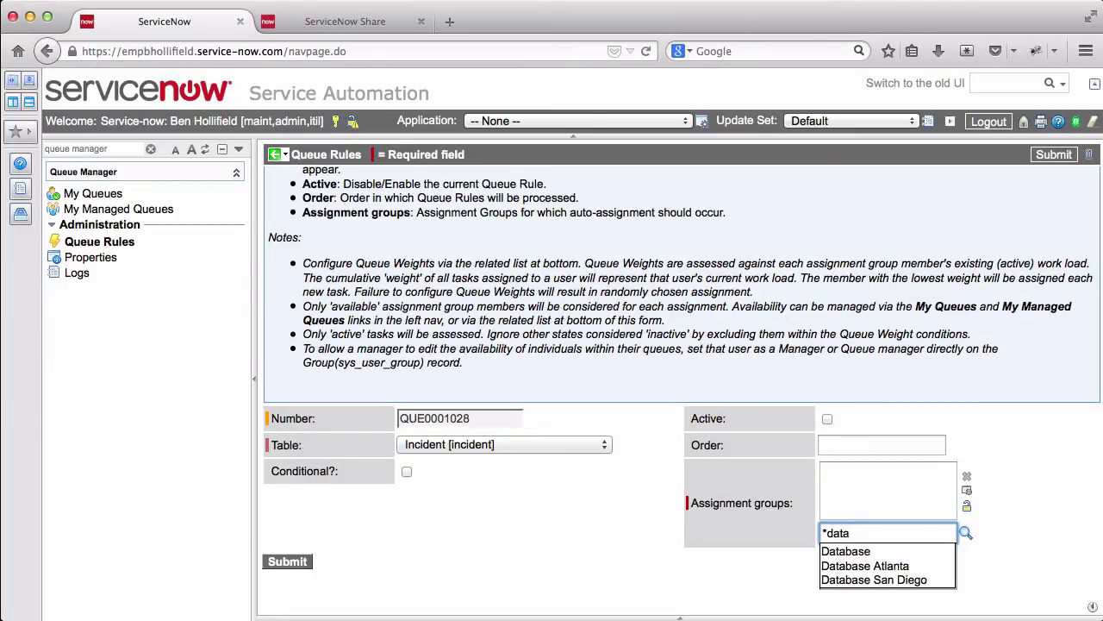
{"action": "left_click", "coordinate": [897, 552]}
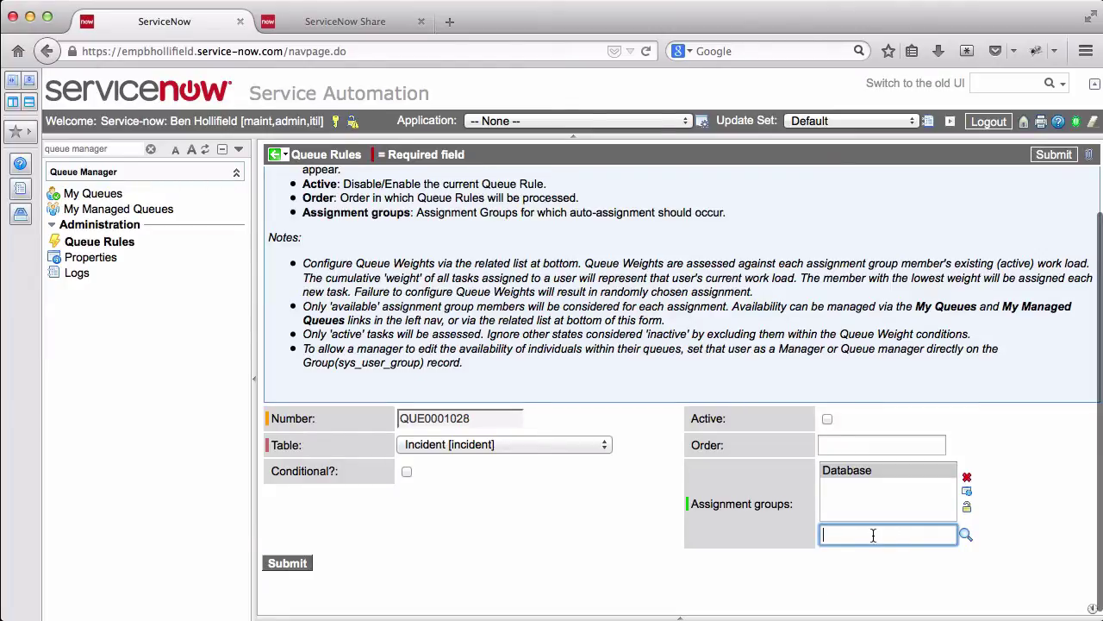
{"action": "type", "text": "*network"}
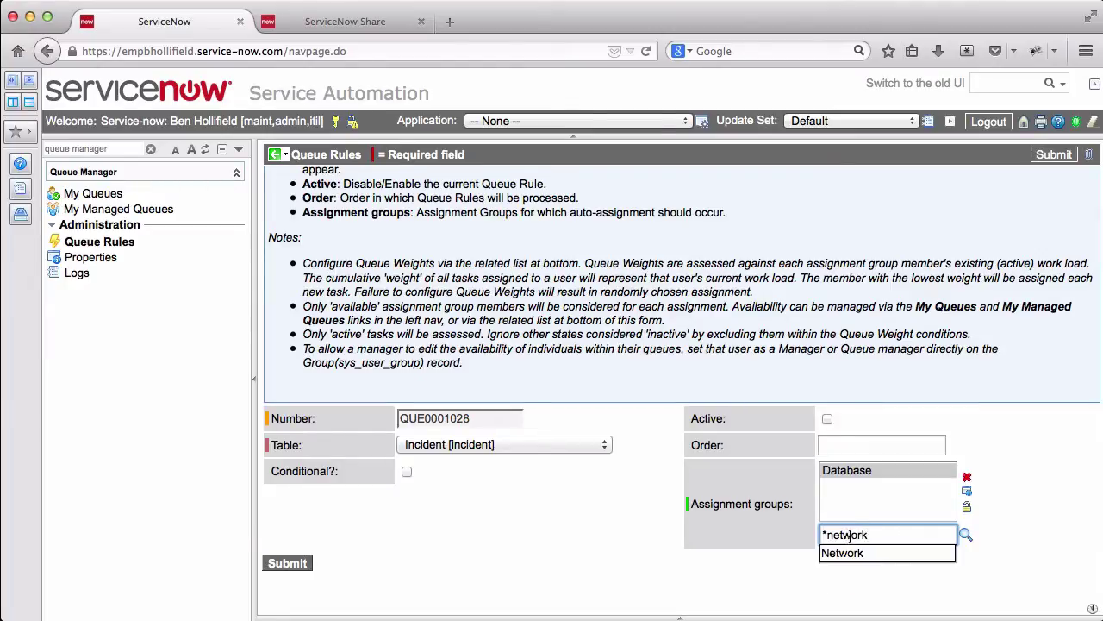
{"action": "left_click", "coordinate": [849, 556]}
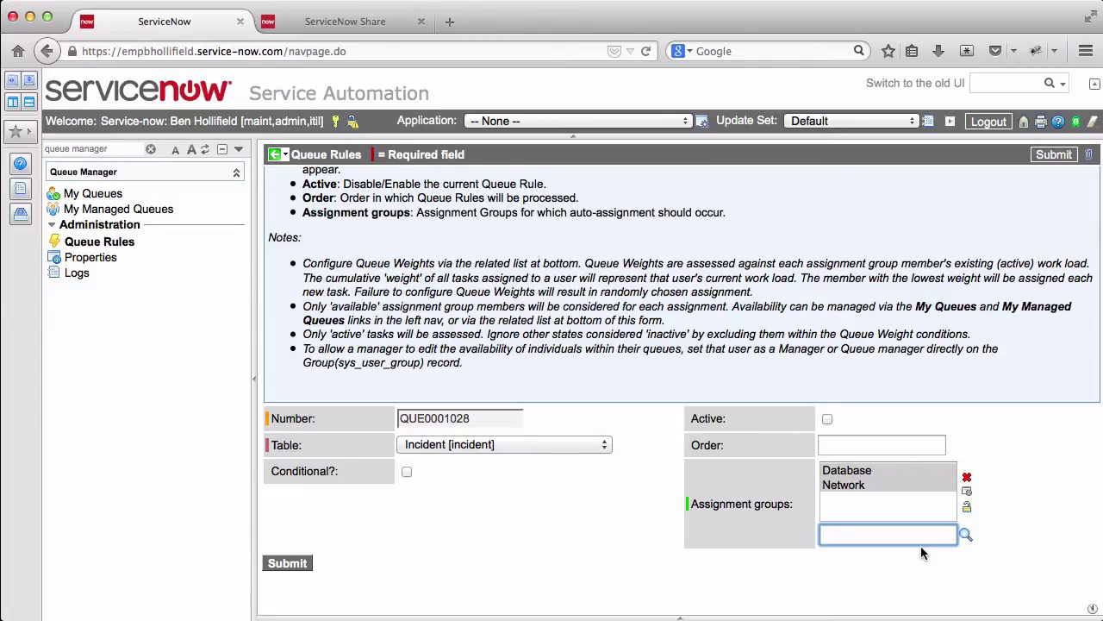
- Mark the rule active with order 10 and save it, staying on the form
{"action": "left_click", "coordinate": [826, 419]}
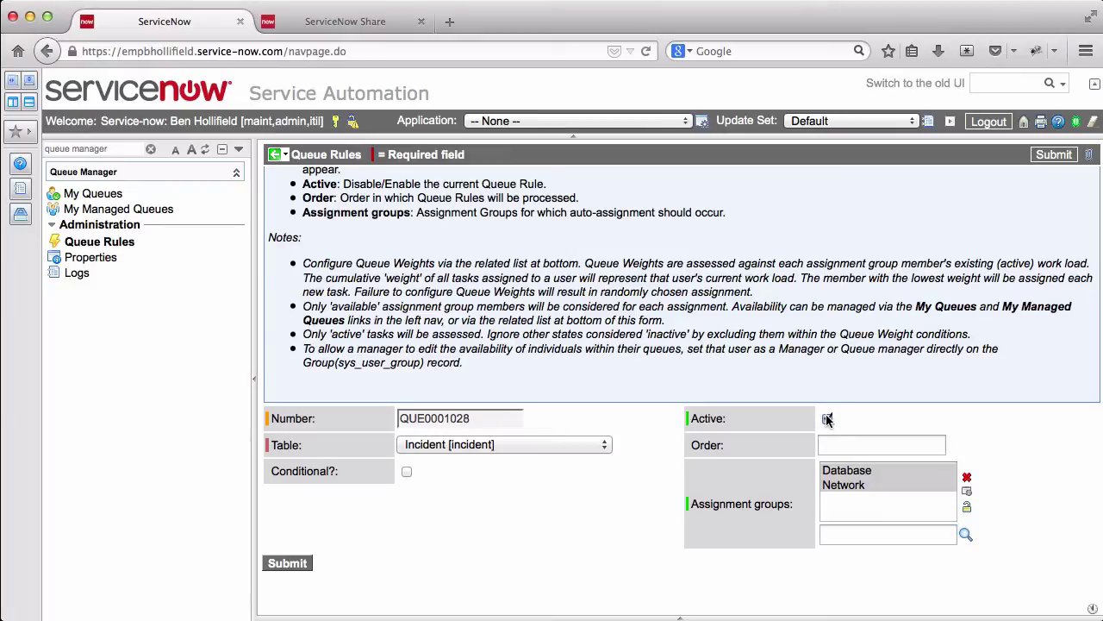
{"action": "left_click", "coordinate": [860, 446]}
{"action": "left_click", "coordinate": [966, 506]}
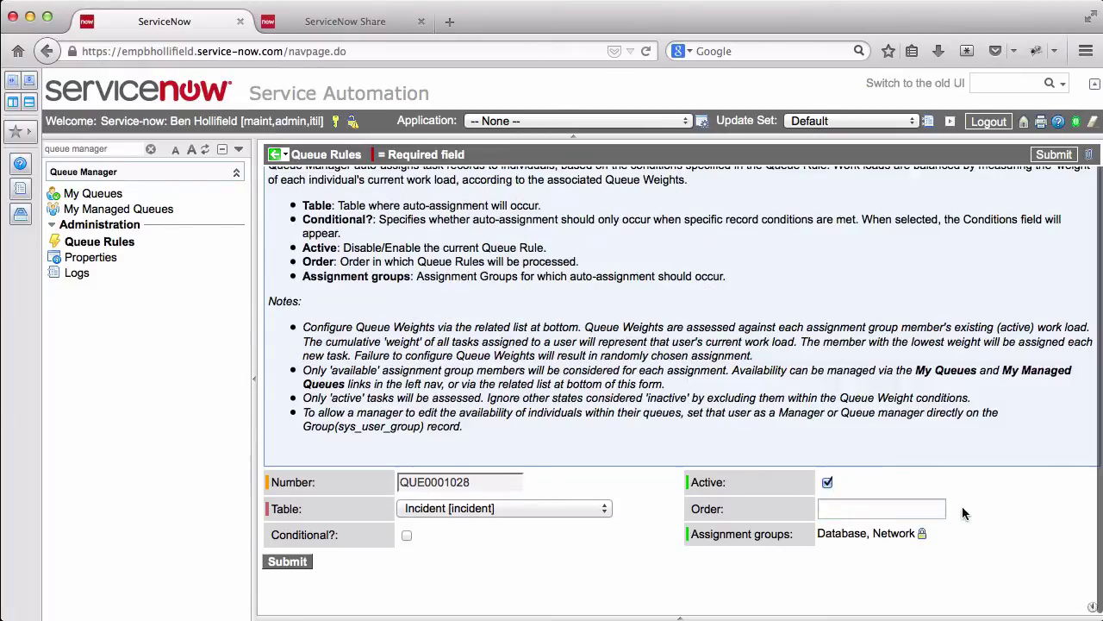
{"action": "left_click", "coordinate": [869, 506]}
{"action": "type", "text": "10"}
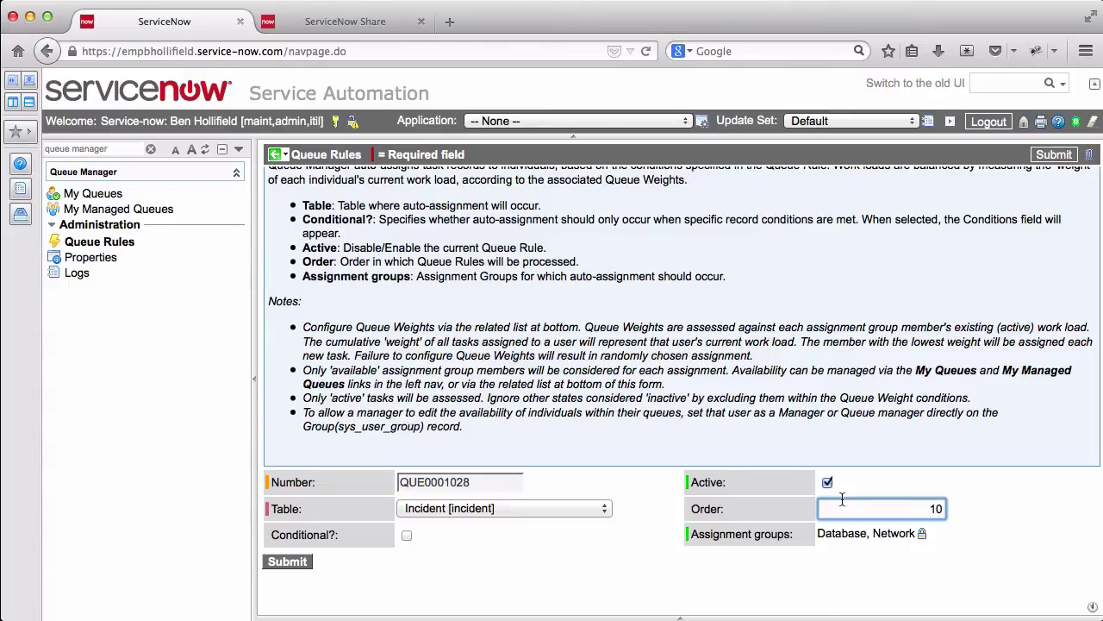
{"action": "right_click", "coordinate": [629, 154]}
{"action": "left_click", "coordinate": [652, 162]}
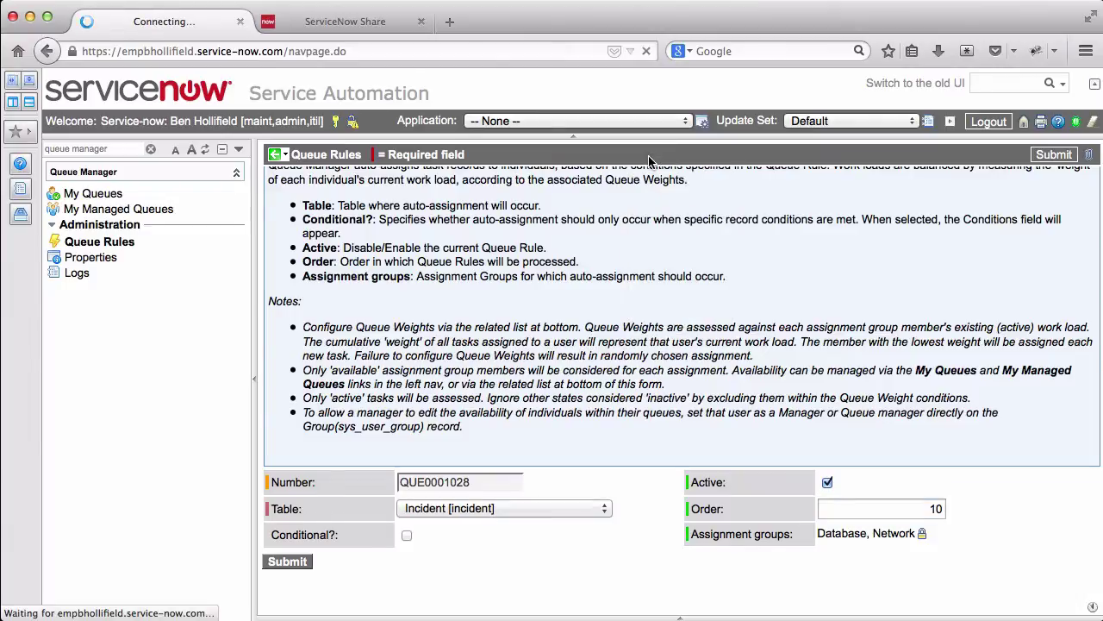
{"action": "scroll", "coordinate": [1061, 487], "scroll_direction": "down", "scroll_amount": 4}
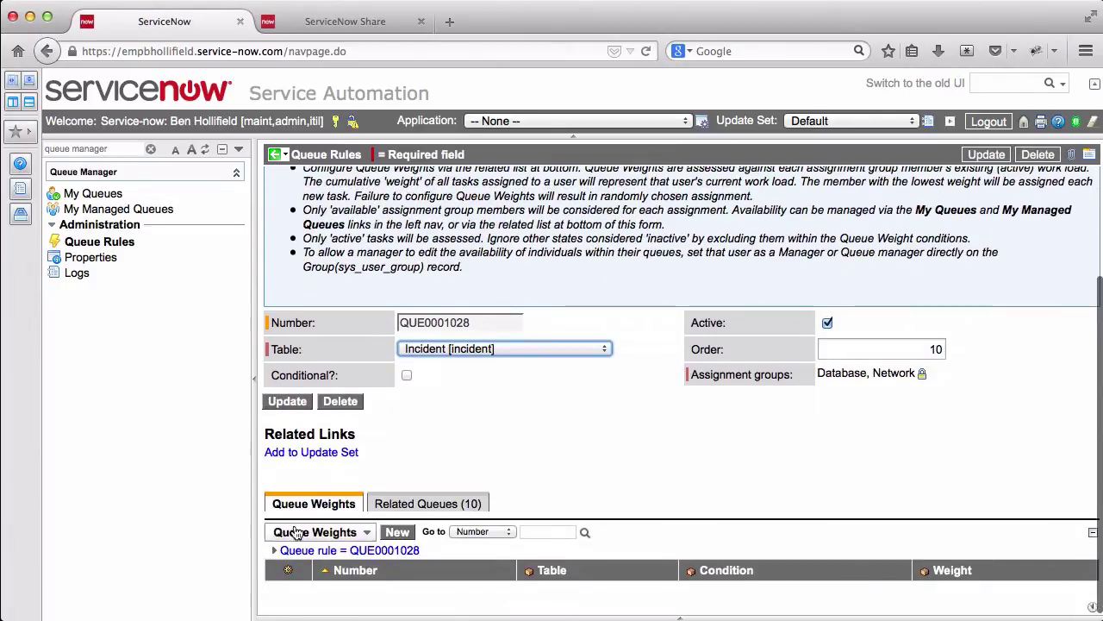
- Add a queue weight of 5 with the condition Priority is 1 - Critical
{"action": "left_click", "coordinate": [396, 532]}
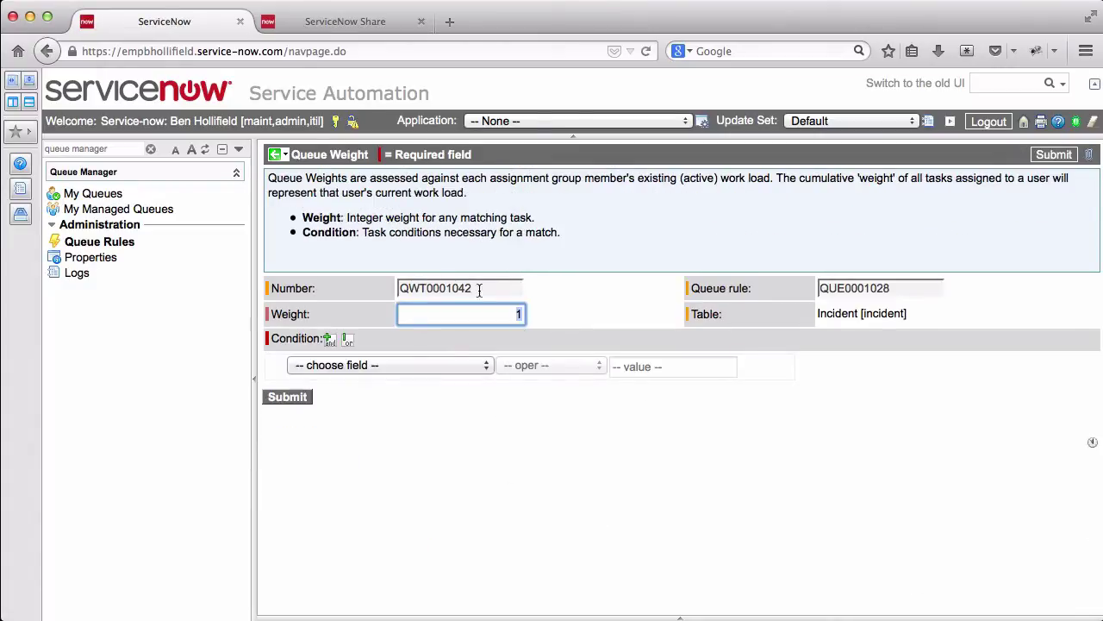
{"action": "left_click", "coordinate": [474, 362]}
{"action": "scroll", "coordinate": [382, 561], "scroll_direction": "down", "scroll_amount": 10}
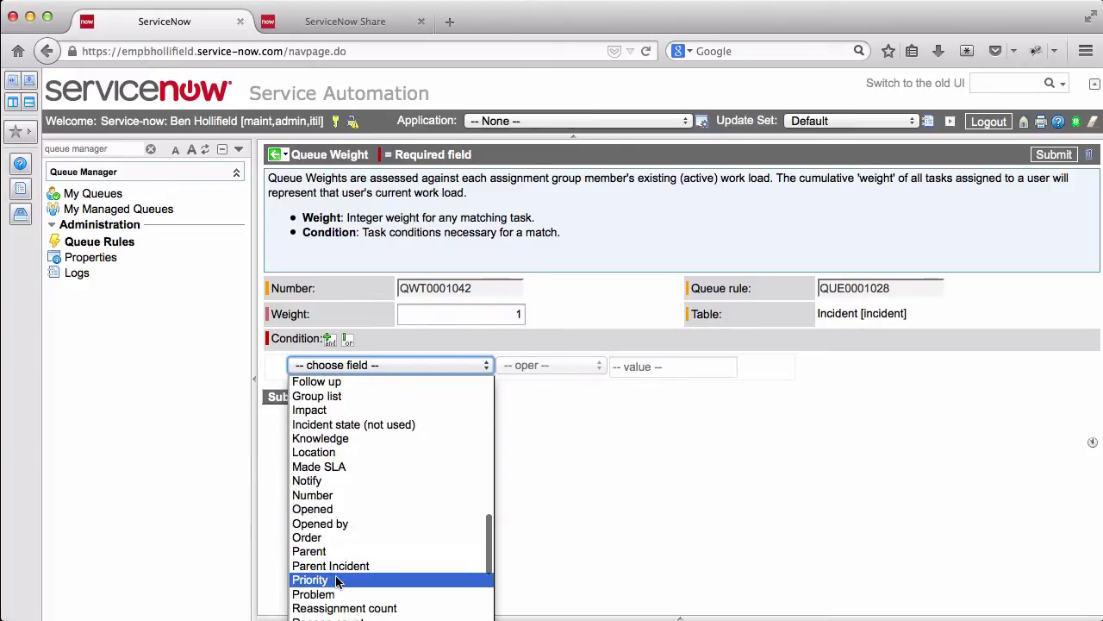
{"action": "left_click", "coordinate": [337, 579]}
{"action": "left_click", "coordinate": [655, 365]}
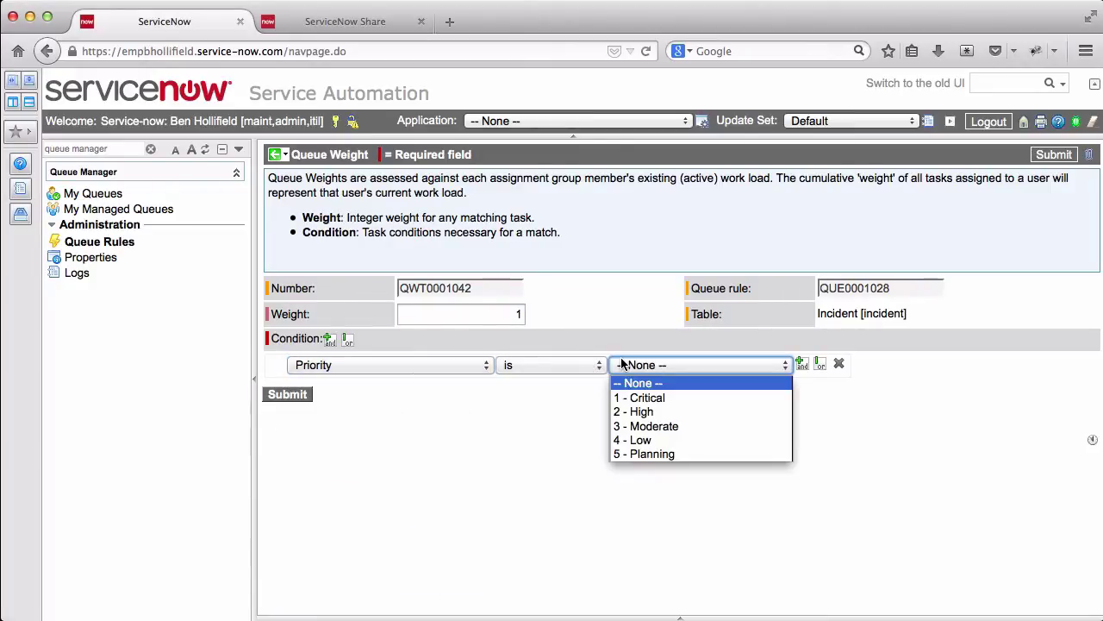
{"action": "left_click", "coordinate": [655, 395]}
{"action": "double_click", "coordinate": [514, 313]}
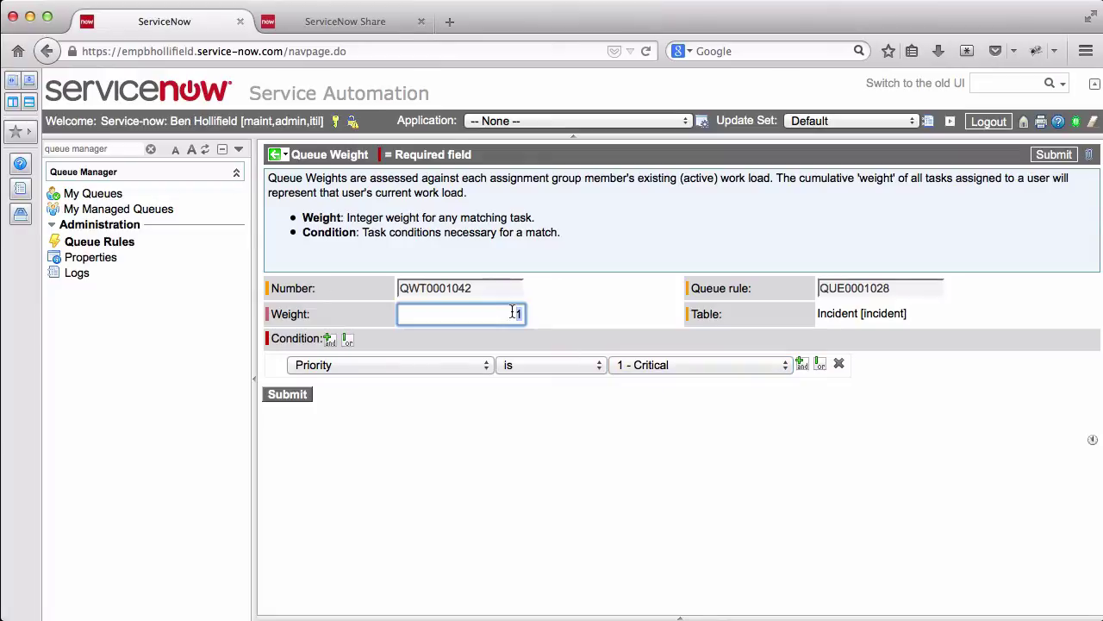
{"action": "type", "text": "5"}
- Add a State 'is not one of' Awaiting Problem through Resolved condition and save the weight
{"action": "left_click", "coordinate": [801, 366]}
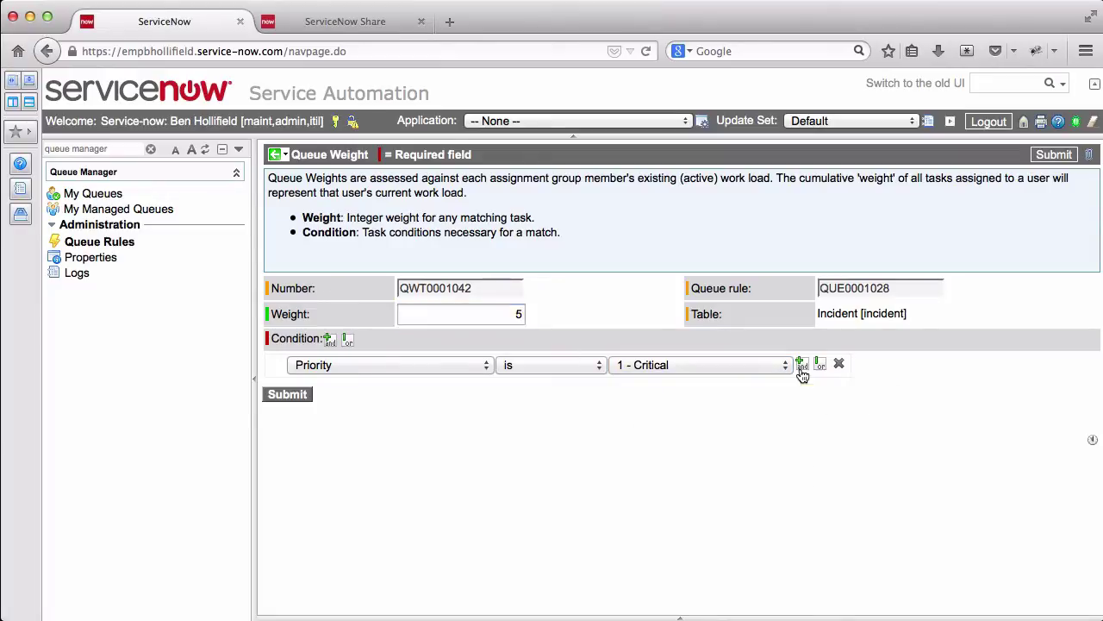
{"action": "left_click", "coordinate": [419, 387]}
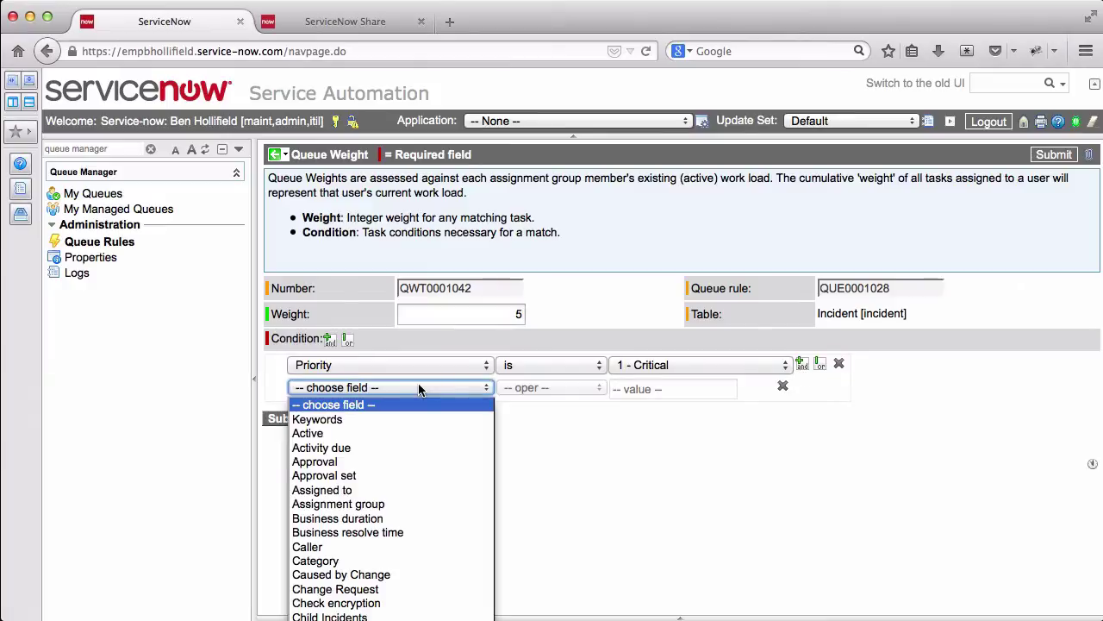
{"action": "scroll", "coordinate": [421, 604], "scroll_direction": "down", "scroll_amount": 5}
{"action": "scroll", "coordinate": [420, 608], "scroll_direction": "down", "scroll_amount": 15}
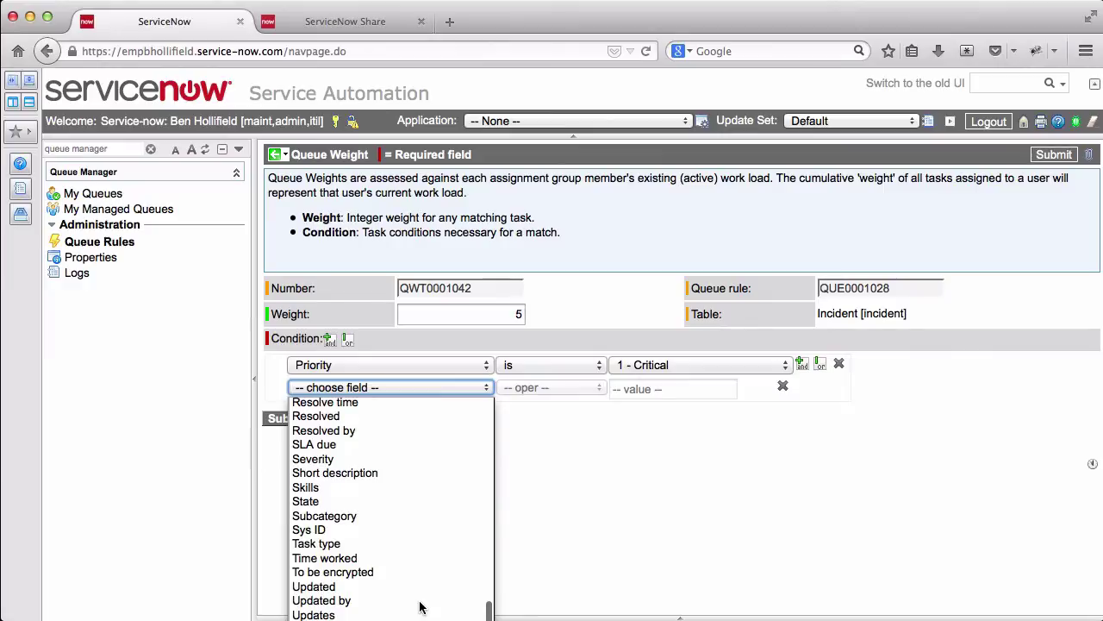
{"action": "scroll", "coordinate": [419, 608], "scroll_direction": "down", "scroll_amount": 1}
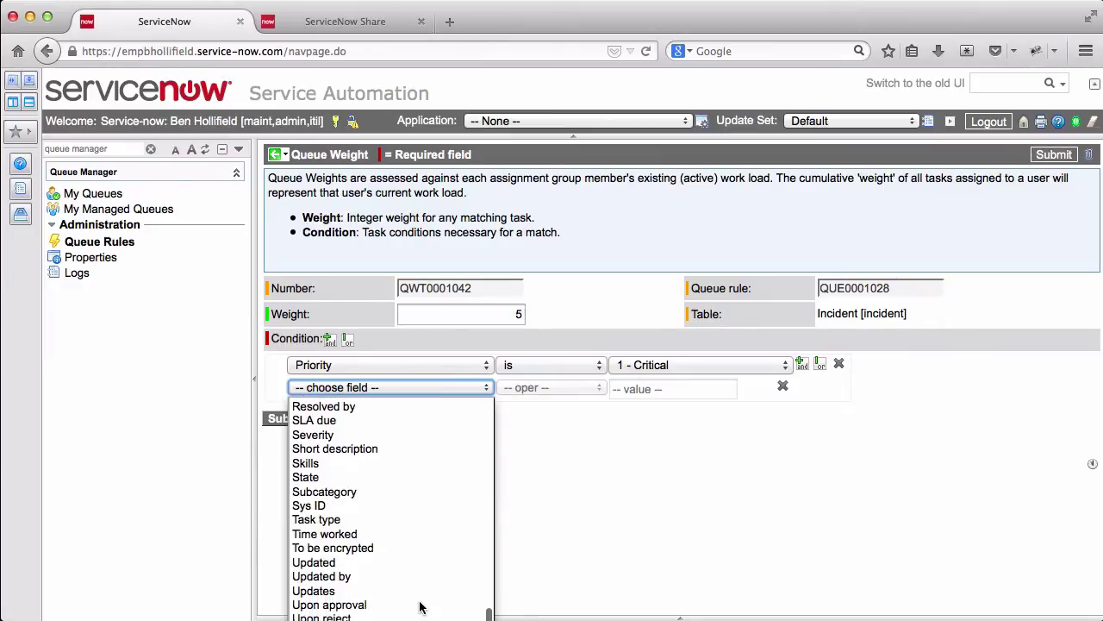
{"action": "left_click", "coordinate": [297, 480]}
{"action": "left_click", "coordinate": [594, 387]}
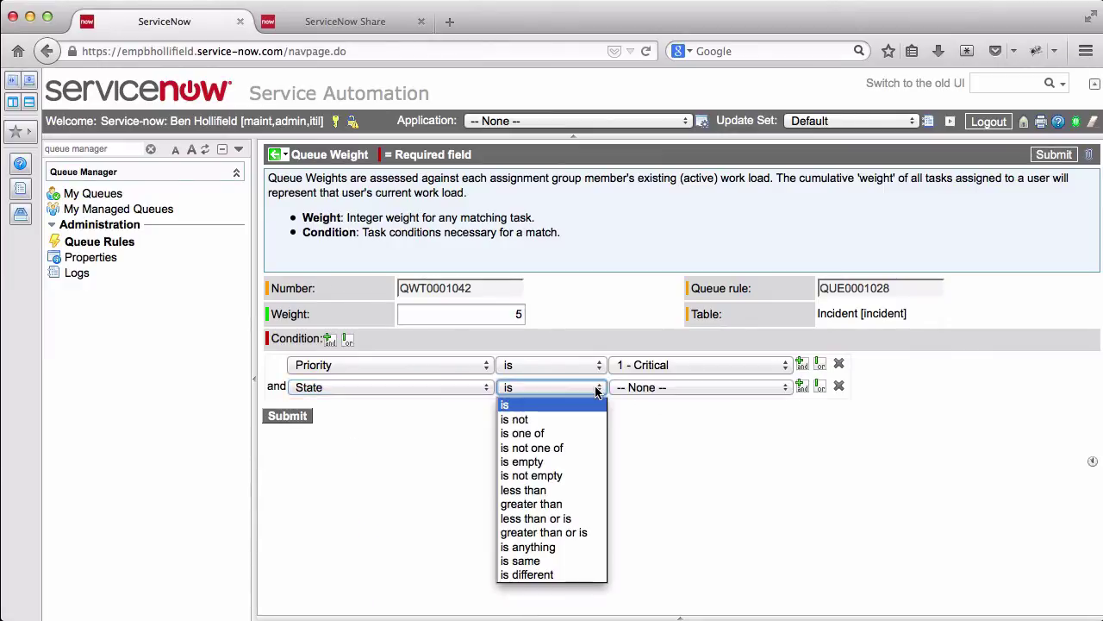
{"action": "left_click", "coordinate": [548, 449]}
{"action": "left_click", "coordinate": [660, 416]}
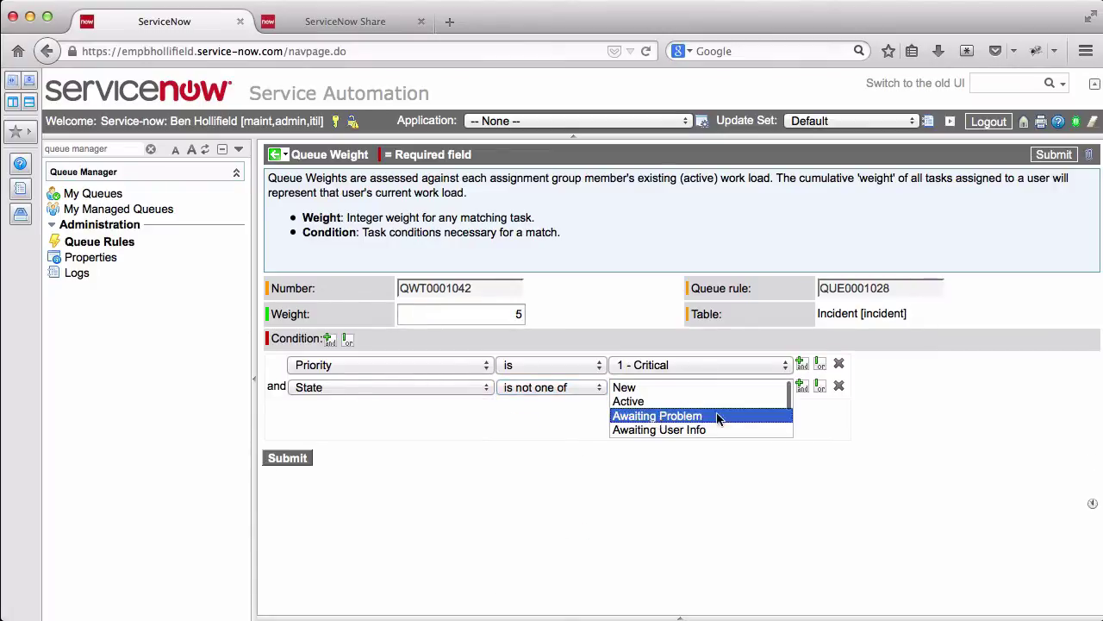
{"action": "scroll", "coordinate": [729, 418], "scroll_direction": "down", "scroll_amount": 2}
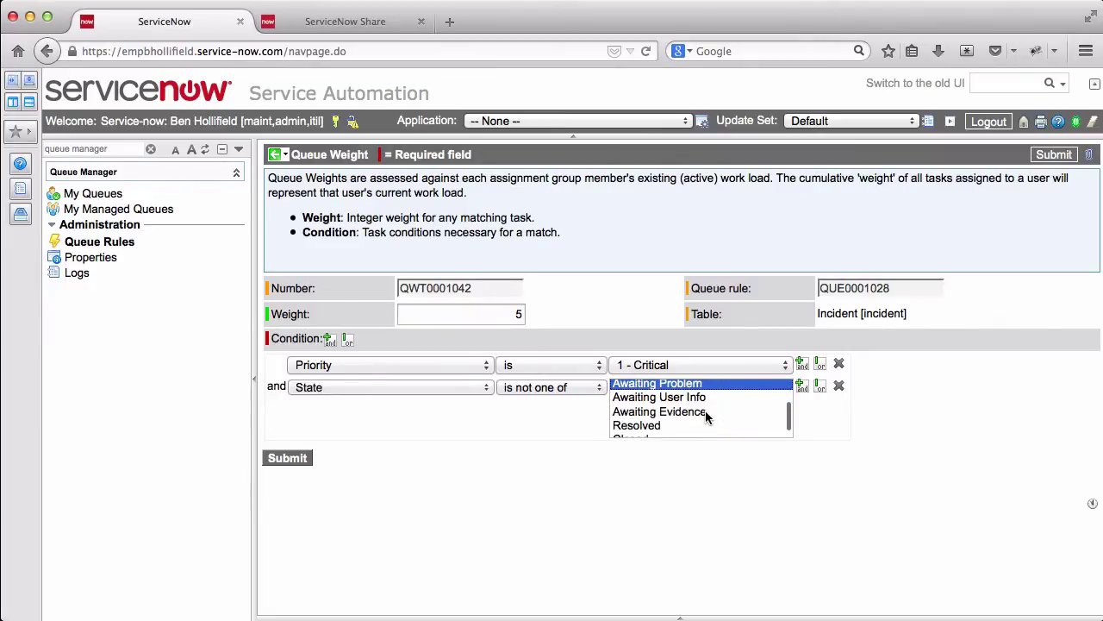
{"action": "left_click", "coordinate": [705, 412], "text": "shift"}
{"action": "scroll", "coordinate": [701, 412], "scroll_direction": "down", "scroll_amount": 1}
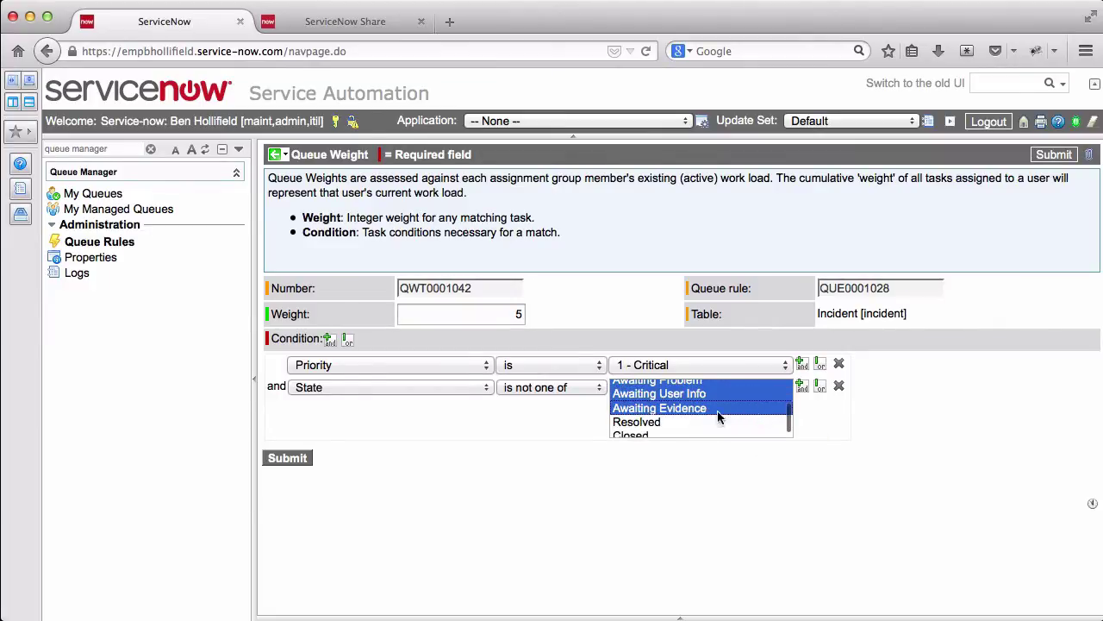
{"action": "left_click", "coordinate": [677, 421], "text": "shift"}
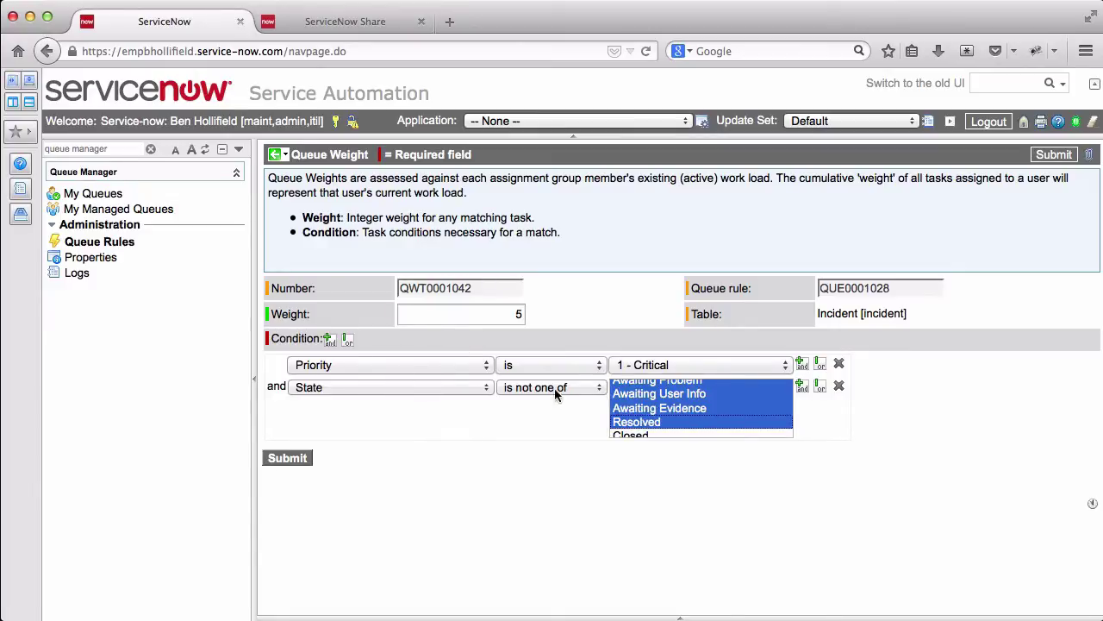
{"action": "right_click", "coordinate": [598, 159]}
{"action": "left_click", "coordinate": [626, 170]}
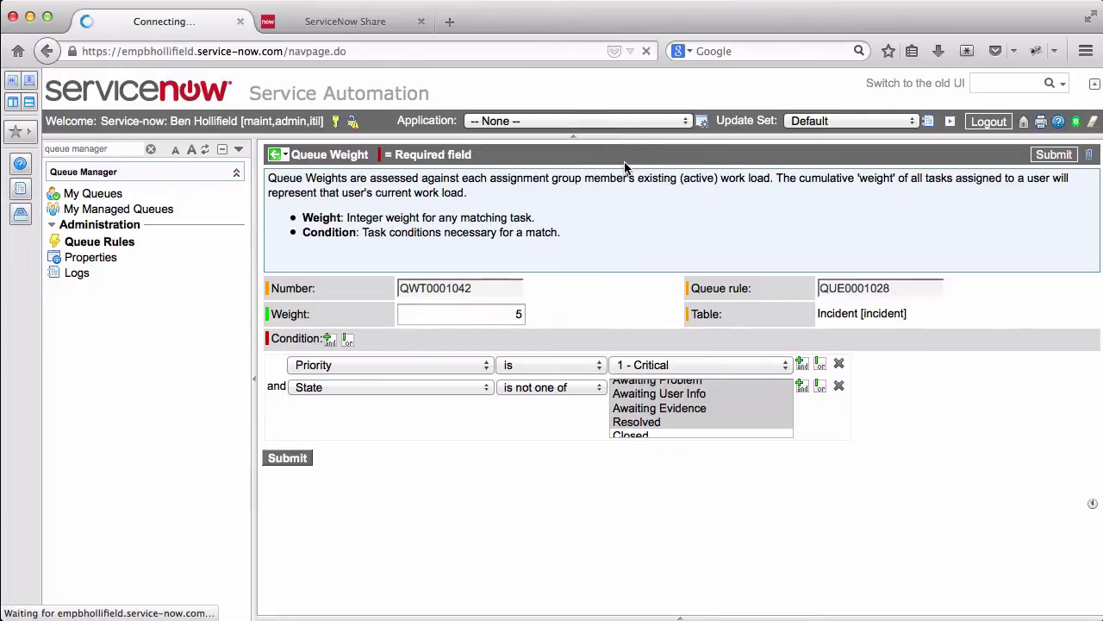
- Insert a copy of the weight for 2 - High priority with weight 4
{"action": "left_click", "coordinate": [387, 367]}
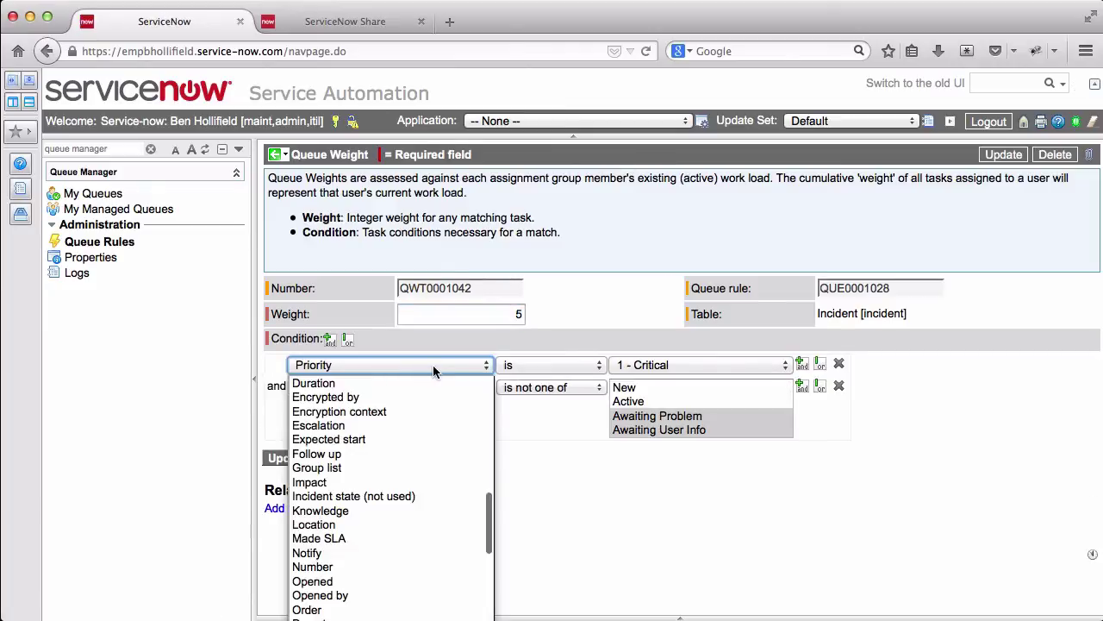
{"action": "left_click", "coordinate": [662, 365]}
{"action": "left_click", "coordinate": [655, 412]}
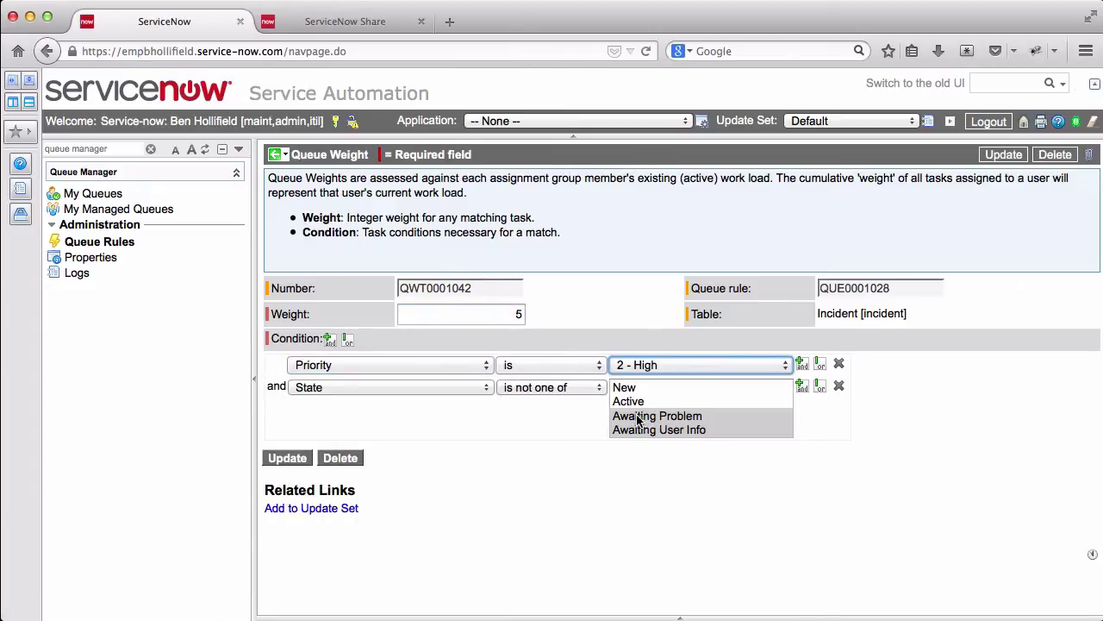
{"action": "left_click", "coordinate": [514, 315]}
{"action": "key", "text": "BackSpace"}
{"action": "type", "text": "4"}
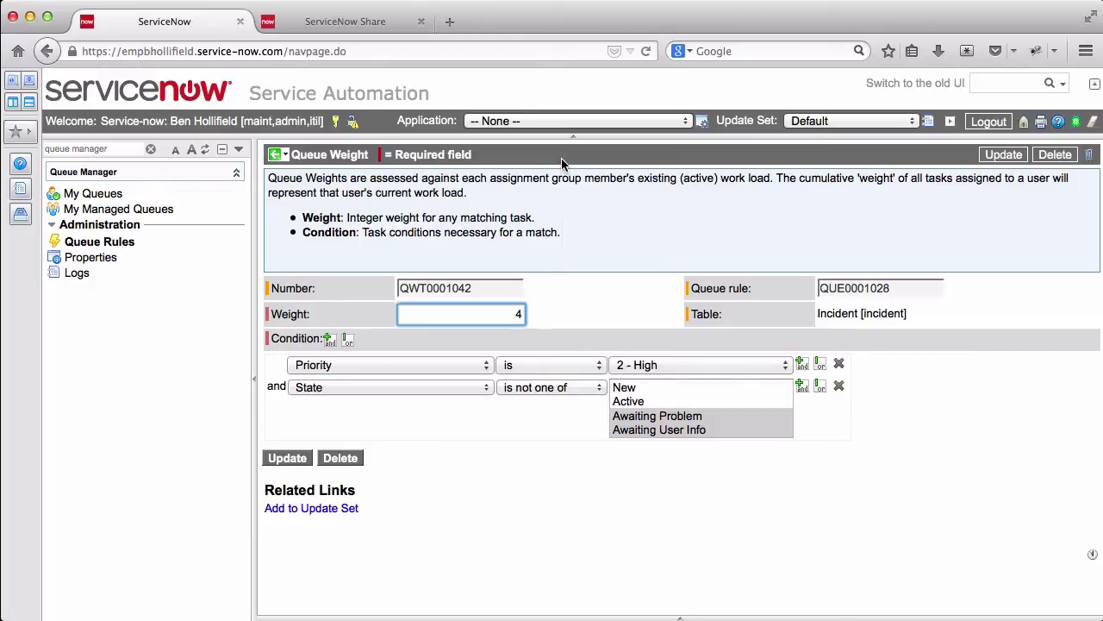
{"action": "right_click", "coordinate": [561, 159]}
{"action": "left_click", "coordinate": [594, 211]}
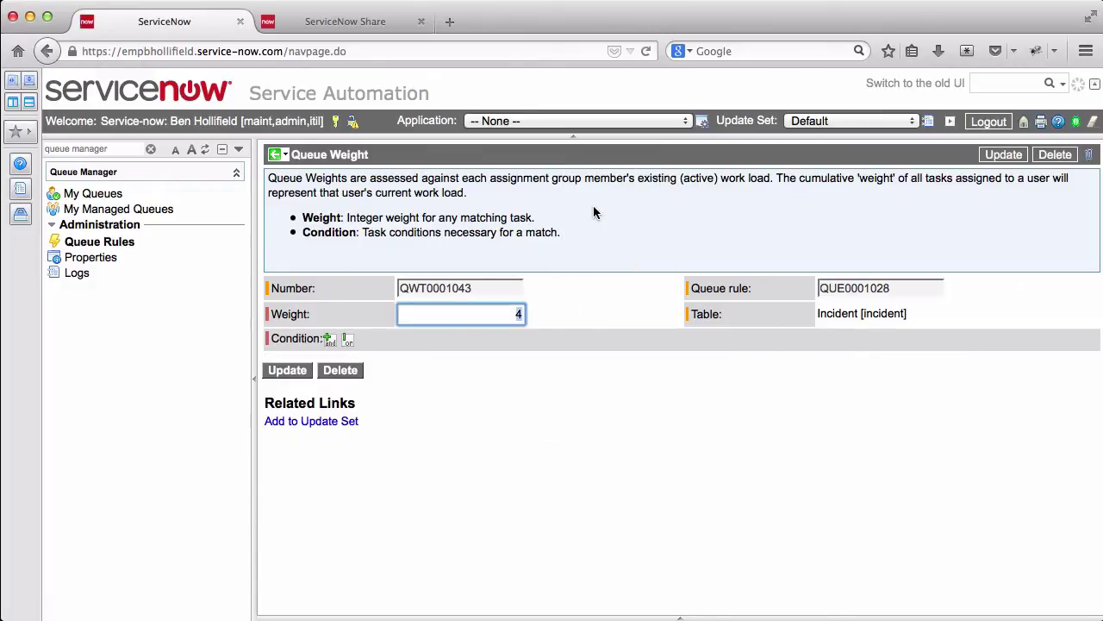
- Change the copy to 3 - Moderate priority with weight 2 and bring up the save menu
{"action": "left_click", "coordinate": [701, 365]}
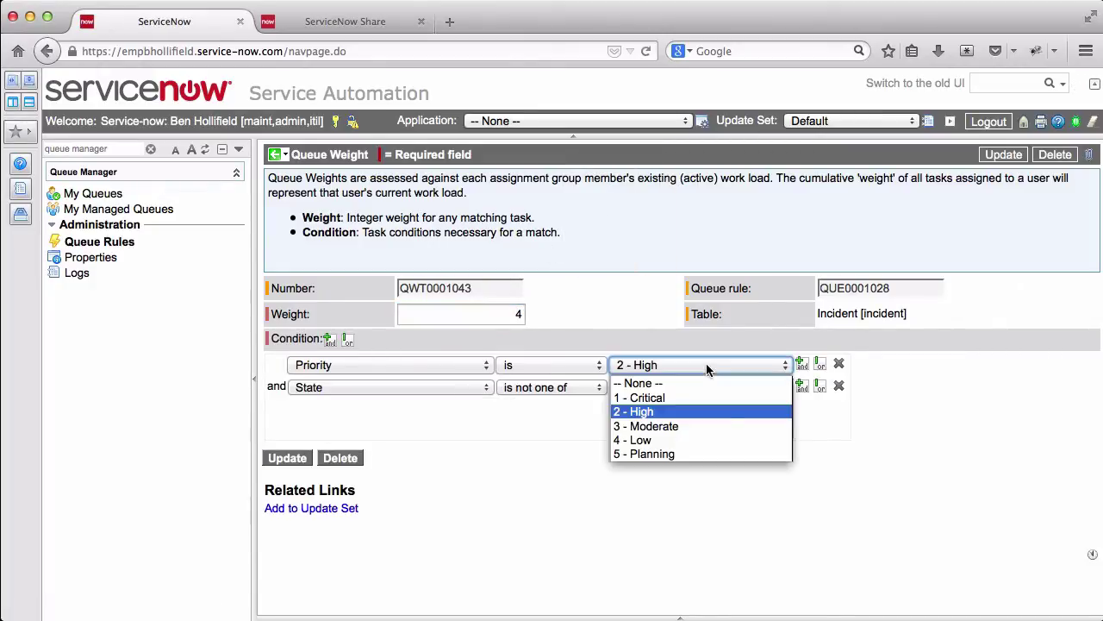
{"action": "left_click", "coordinate": [667, 426]}
{"action": "left_click", "coordinate": [515, 315]}
{"action": "key", "text": "BackSpace"}
{"action": "type", "text": "2"}
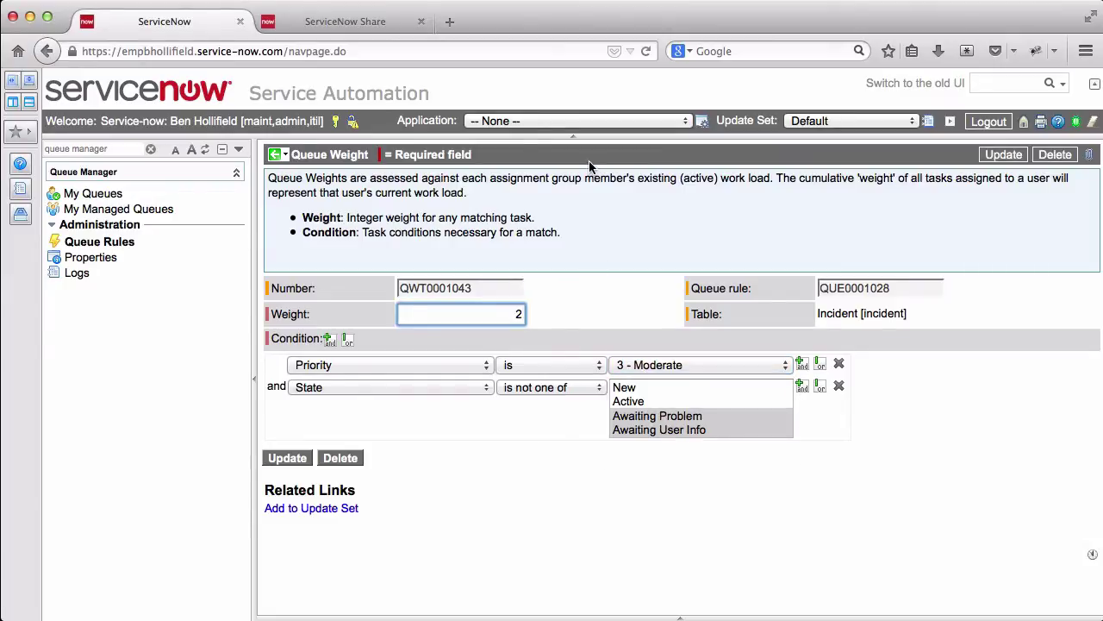
{"action": "right_click", "coordinate": [589, 166]}
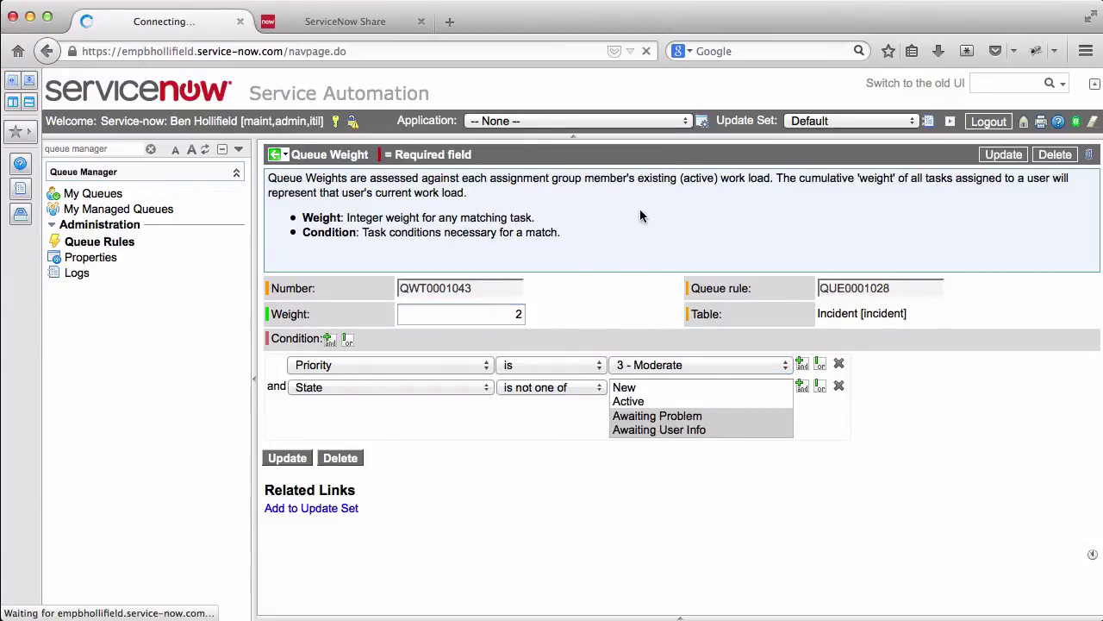
- Change the weight condition field to the Caller's VIP flag (Caller.VIP is true)
{"action": "left_click", "coordinate": [467, 366]}
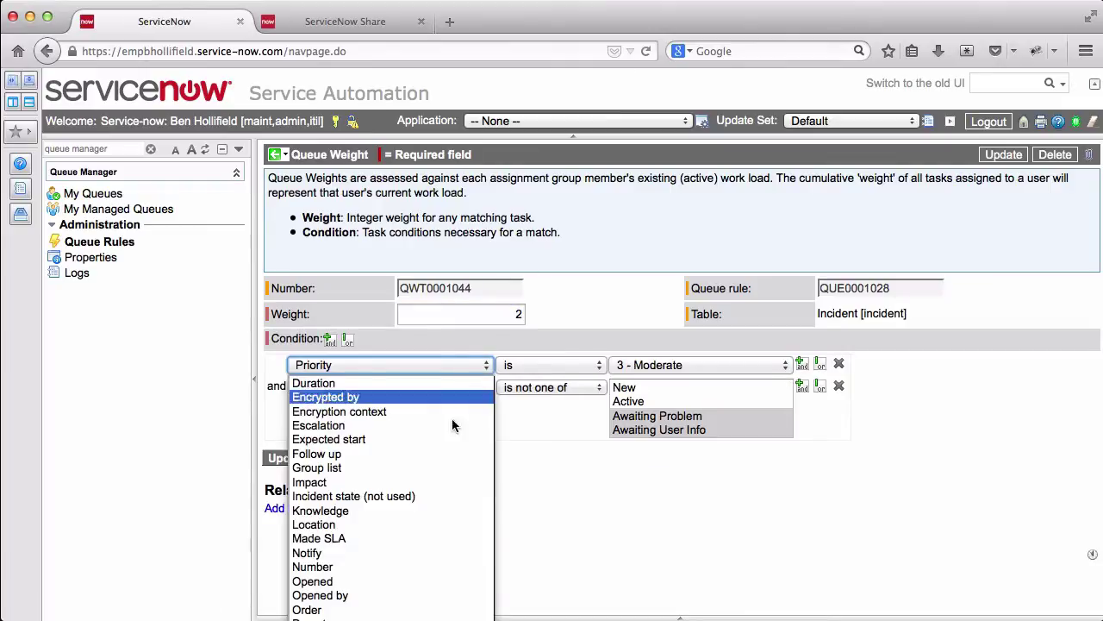
{"action": "scroll", "coordinate": [451, 448], "scroll_direction": "down", "scroll_amount": 10}
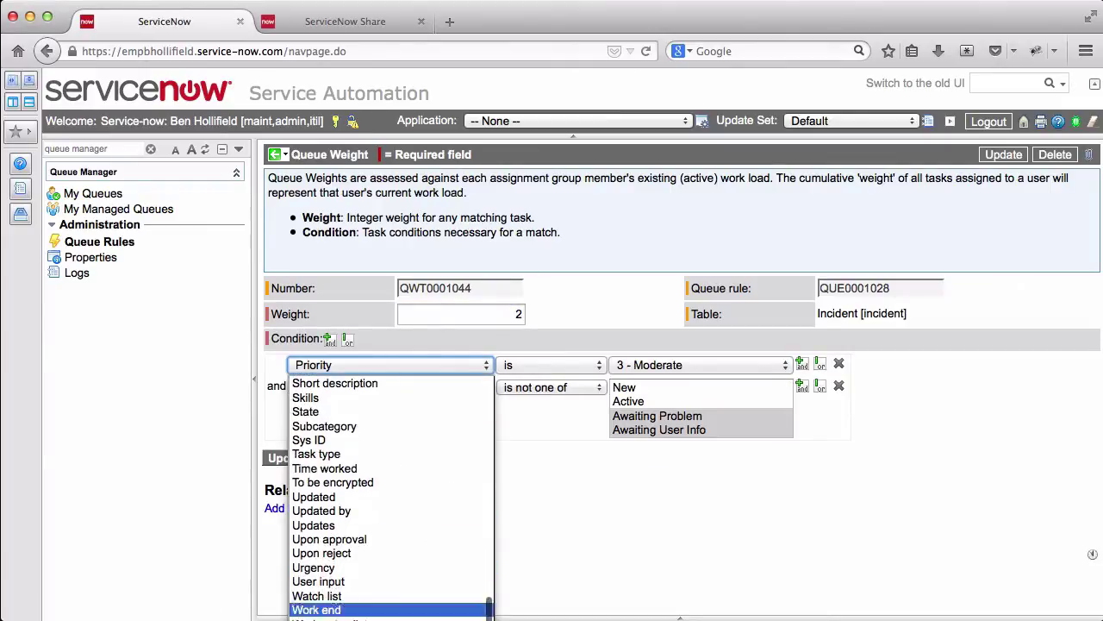
{"action": "key", "text": "k"}
{"action": "key", "text": "Return"}
{"action": "left_click", "coordinate": [406, 359]}
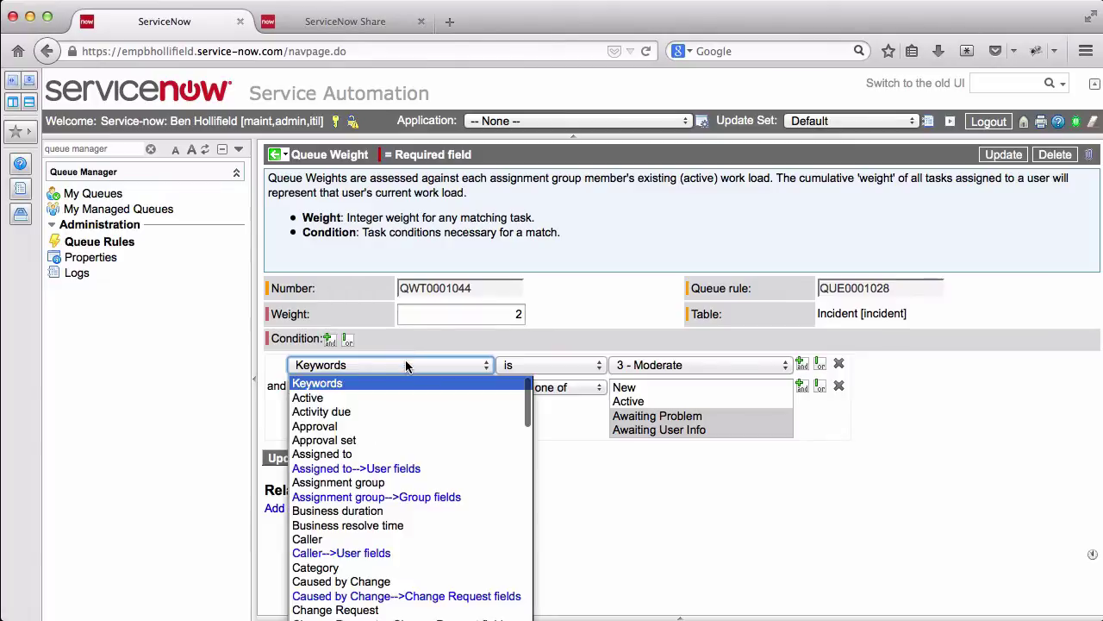
{"action": "scroll", "coordinate": [395, 497], "scroll_direction": "down", "scroll_amount": 1}
{"action": "left_click", "coordinate": [363, 534]}
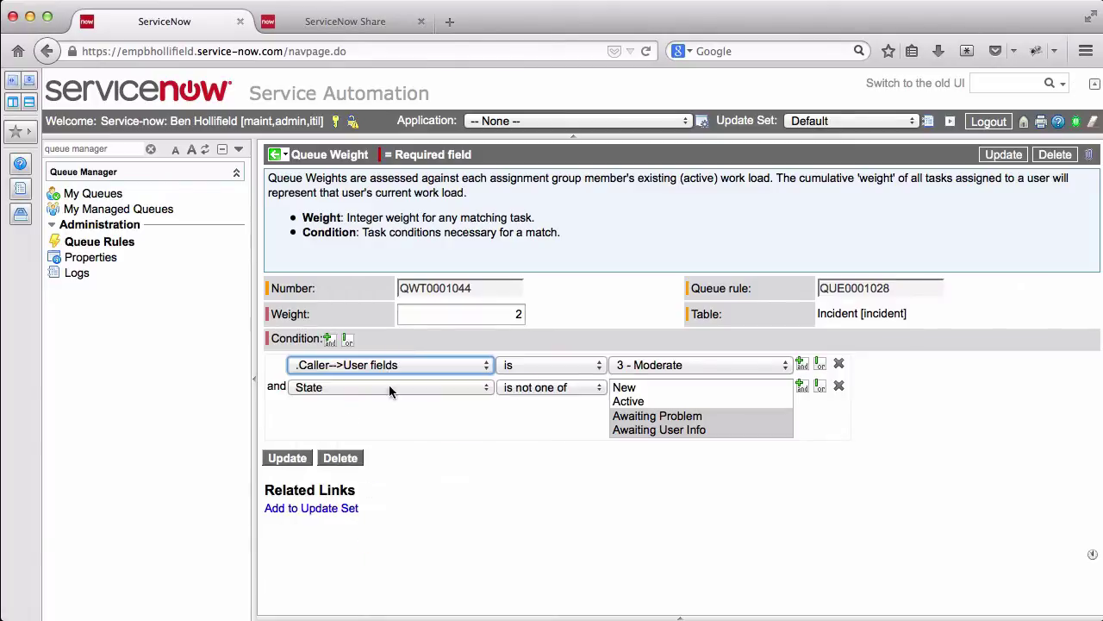
{"action": "left_click", "coordinate": [389, 366]}
{"action": "scroll", "coordinate": [386, 569], "scroll_direction": "down", "scroll_amount": 5}
{"action": "scroll", "coordinate": [386, 586], "scroll_direction": "down", "scroll_amount": 10}
{"action": "left_click", "coordinate": [312, 610]}
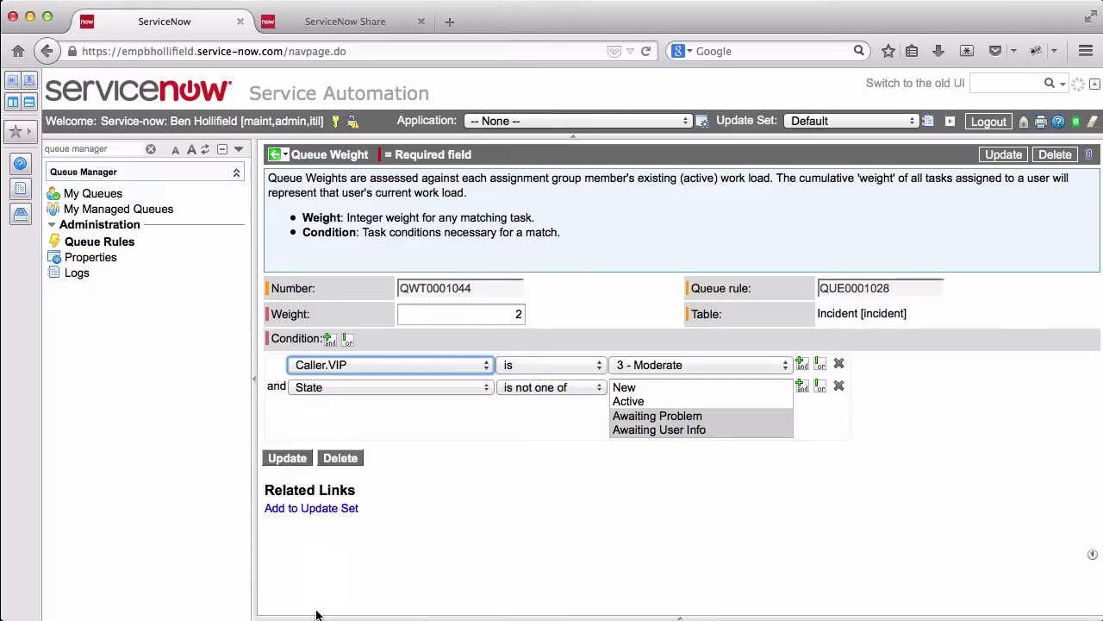
- Set the weight to 10 and bring up the save menu
{"action": "left_click", "coordinate": [506, 313]}
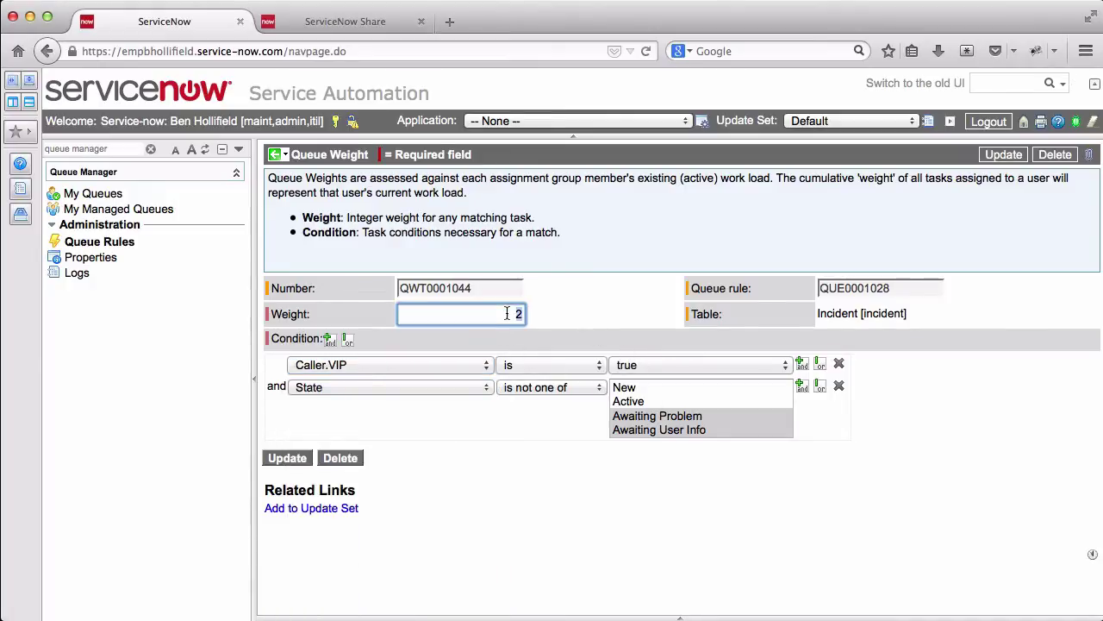
{"action": "type", "text": "10"}
{"action": "right_click", "coordinate": [662, 160]}
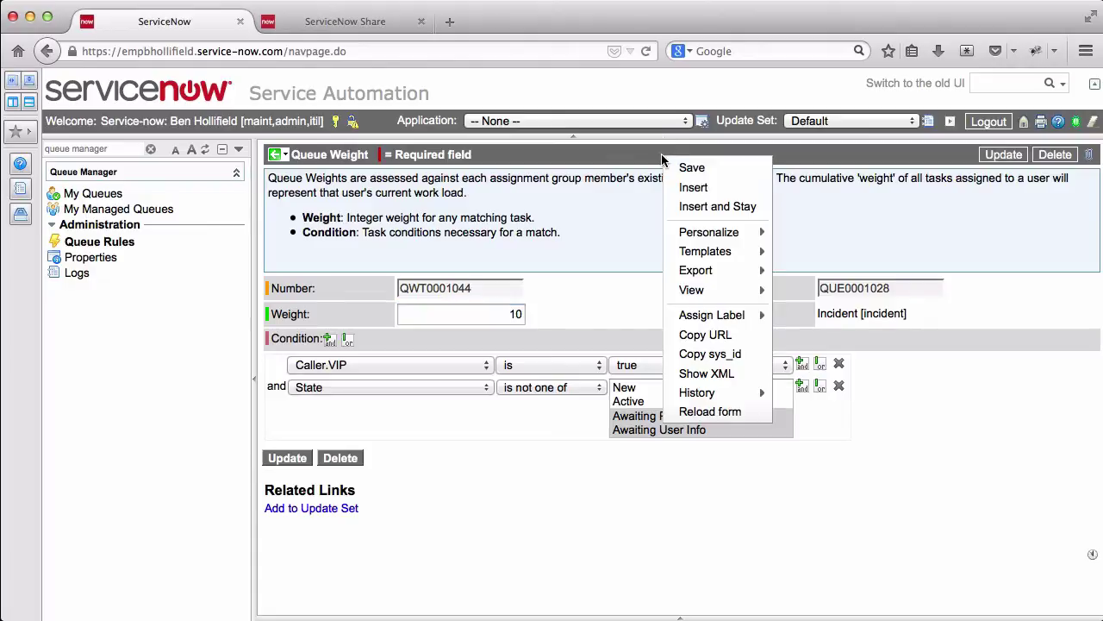
- Insert the VIP weight and review the rule's Queue Weights list showing 5, 4, 2 and 10
{"action": "left_click", "coordinate": [712, 192]}
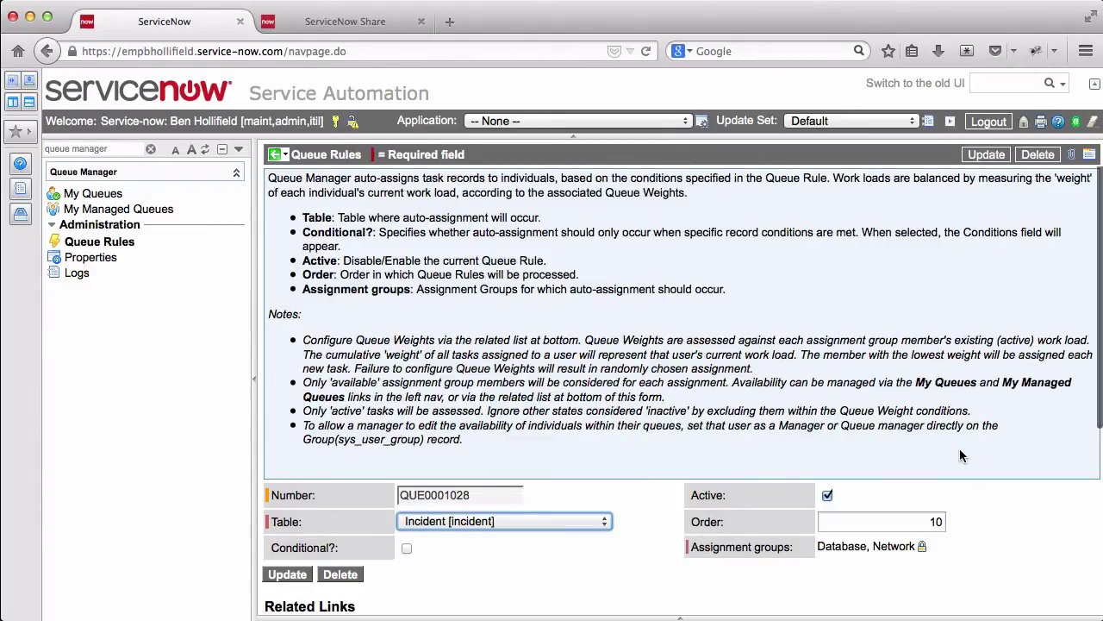
{"action": "scroll", "coordinate": [1013, 409], "scroll_direction": "down", "scroll_amount": 3}
{"action": "scroll", "coordinate": [1013, 402], "scroll_direction": "down", "scroll_amount": 2}
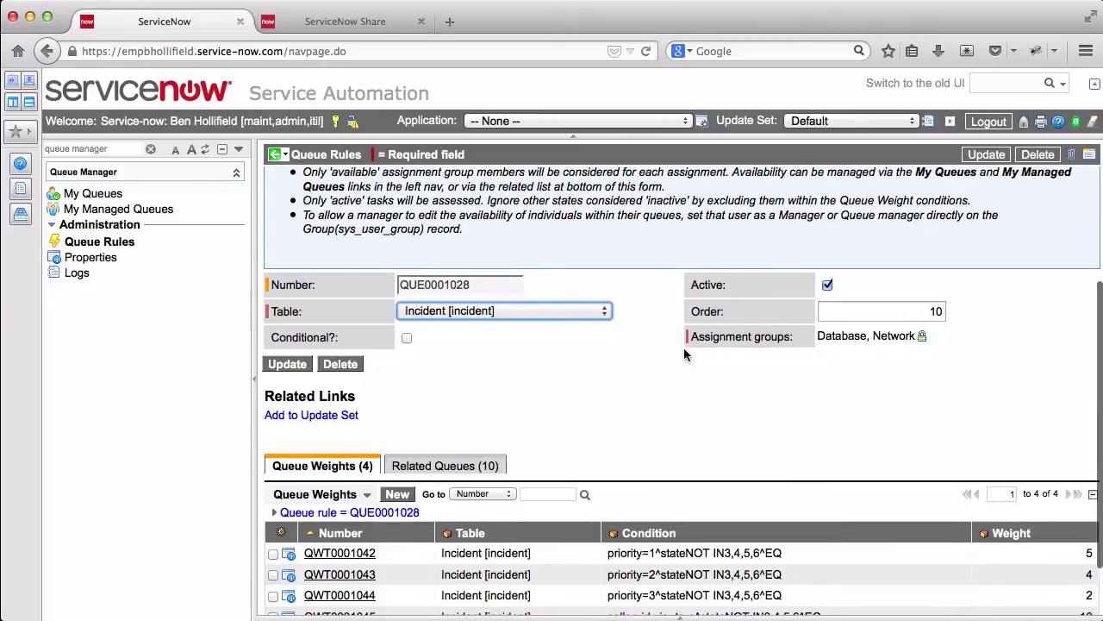
{"action": "scroll", "coordinate": [771, 366], "scroll_direction": "down", "scroll_amount": 2}
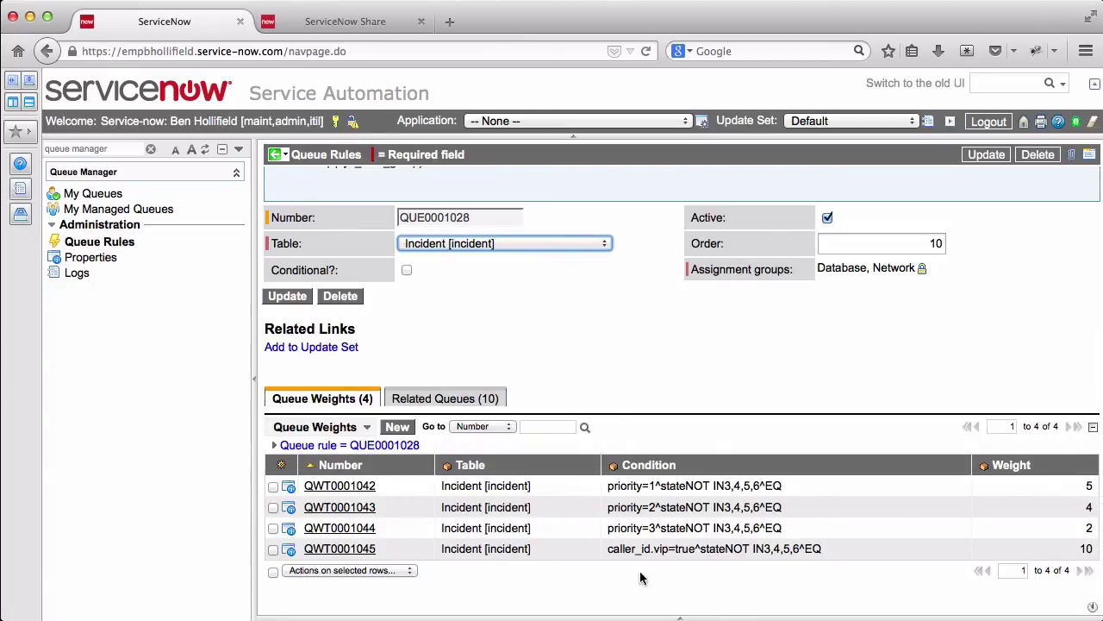
{"action": "scroll", "coordinate": [648, 397], "scroll_direction": "up", "scroll_amount": 5}
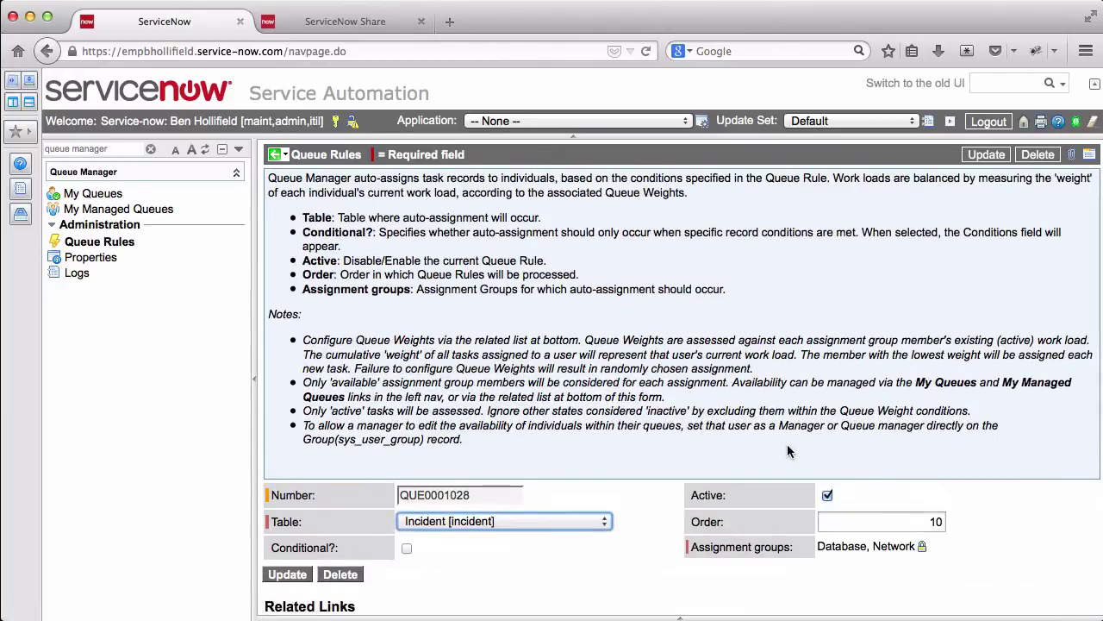
- Enable Queue Manager debug logging in Properties, save, and open the active incidents list
{"action": "left_click", "coordinate": [175, 346]}
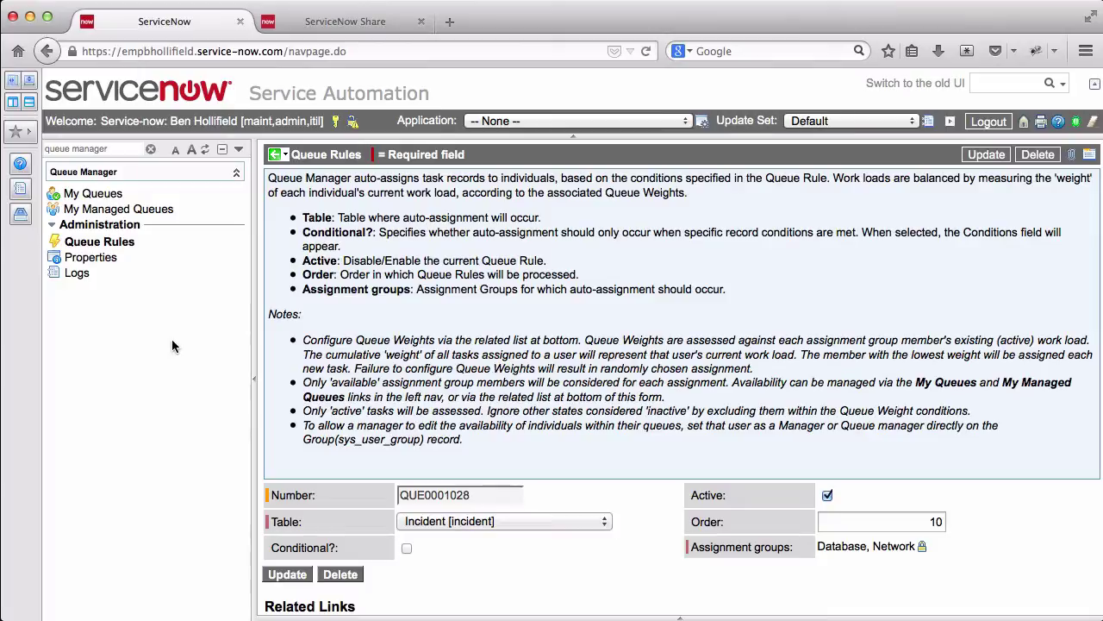
{"action": "left_click", "coordinate": [82, 262]}
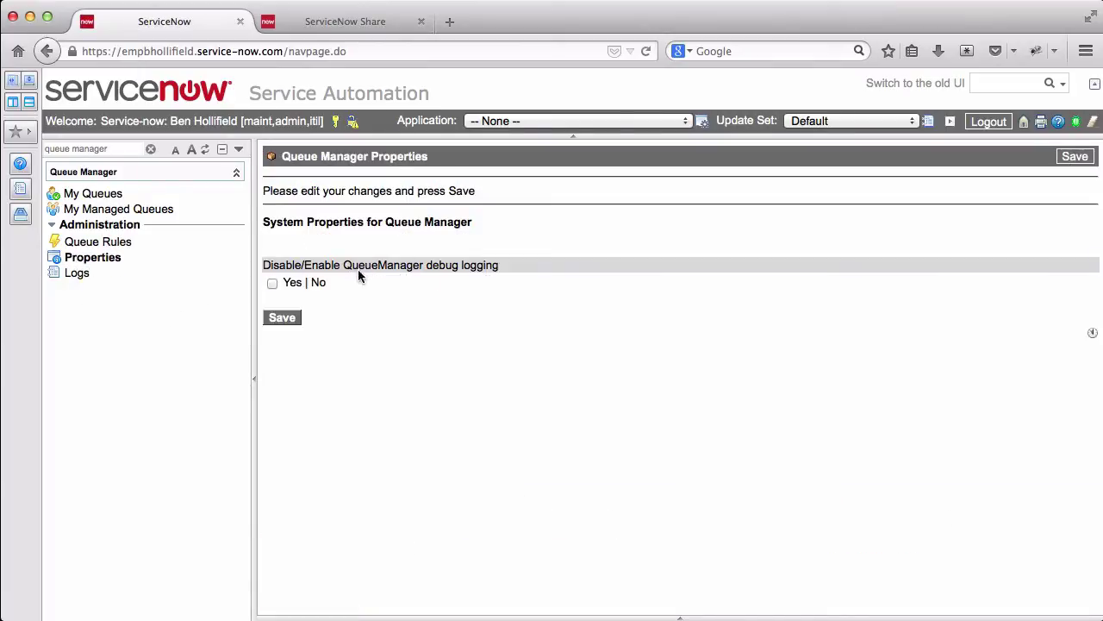
{"action": "left_click", "coordinate": [272, 284]}
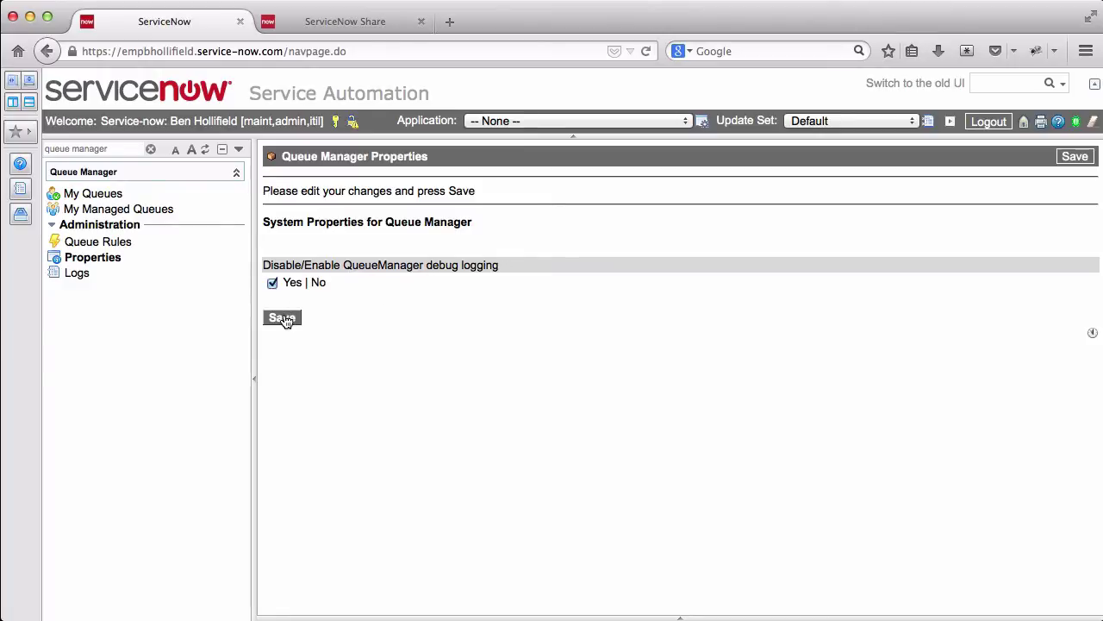
{"action": "left_click", "coordinate": [283, 318]}
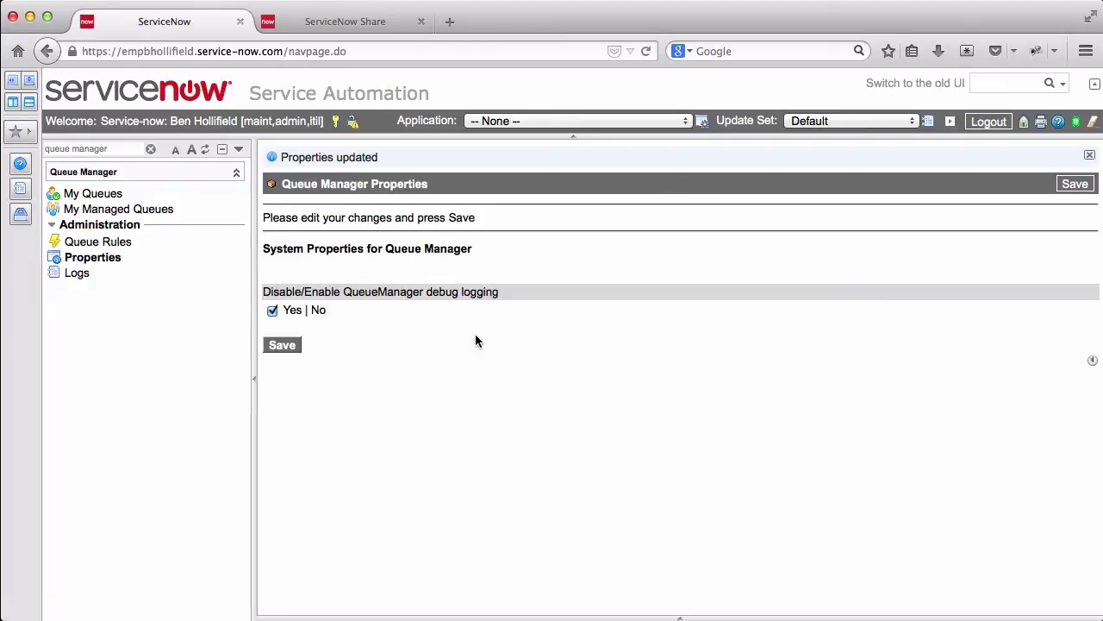
{"action": "left_click", "coordinate": [29, 222]}
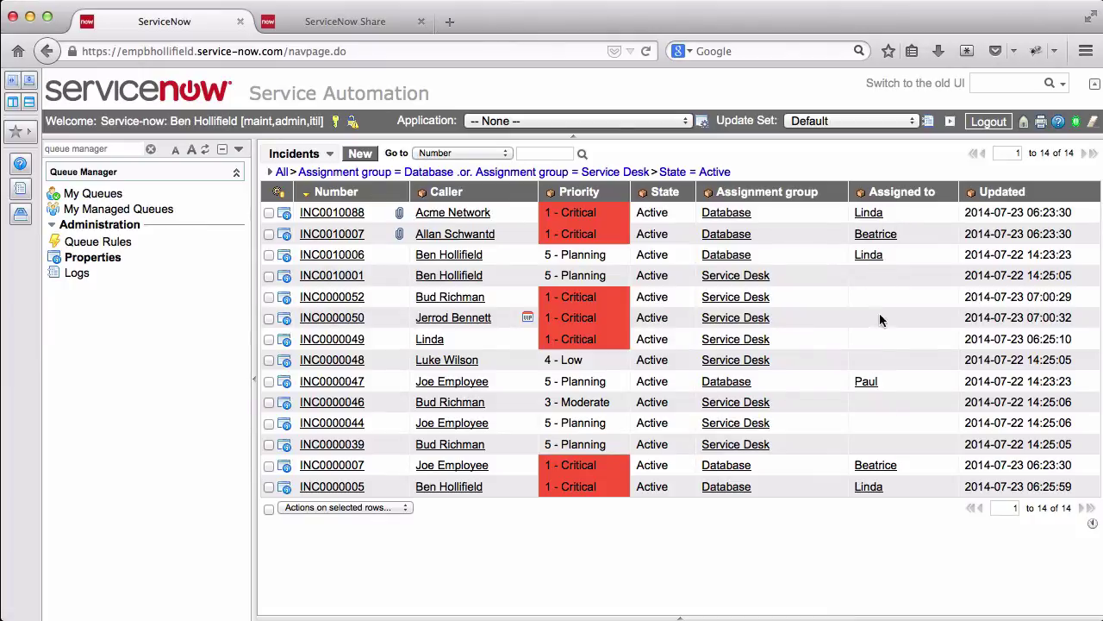
- Inline-edit INC0000050's Assignment group from Service Desk to Database and save
{"action": "left_click", "coordinate": [782, 317]}
{"action": "left_click", "coordinate": [781, 317]}
{"action": "type", "text": "data"}
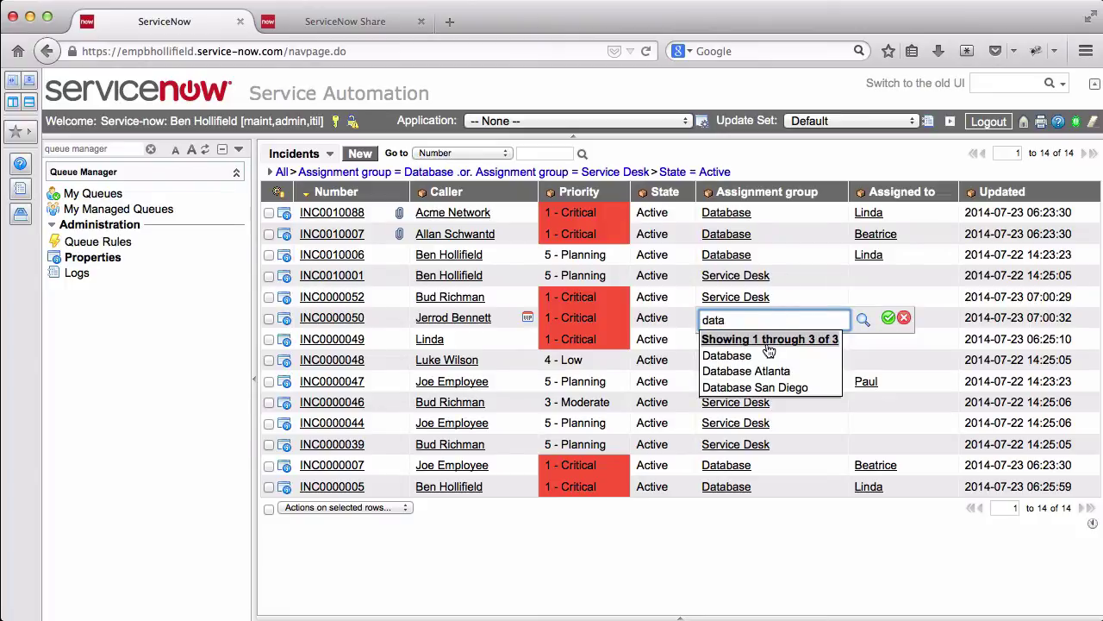
{"action": "left_click", "coordinate": [761, 353]}
{"action": "left_click", "coordinate": [888, 318]}
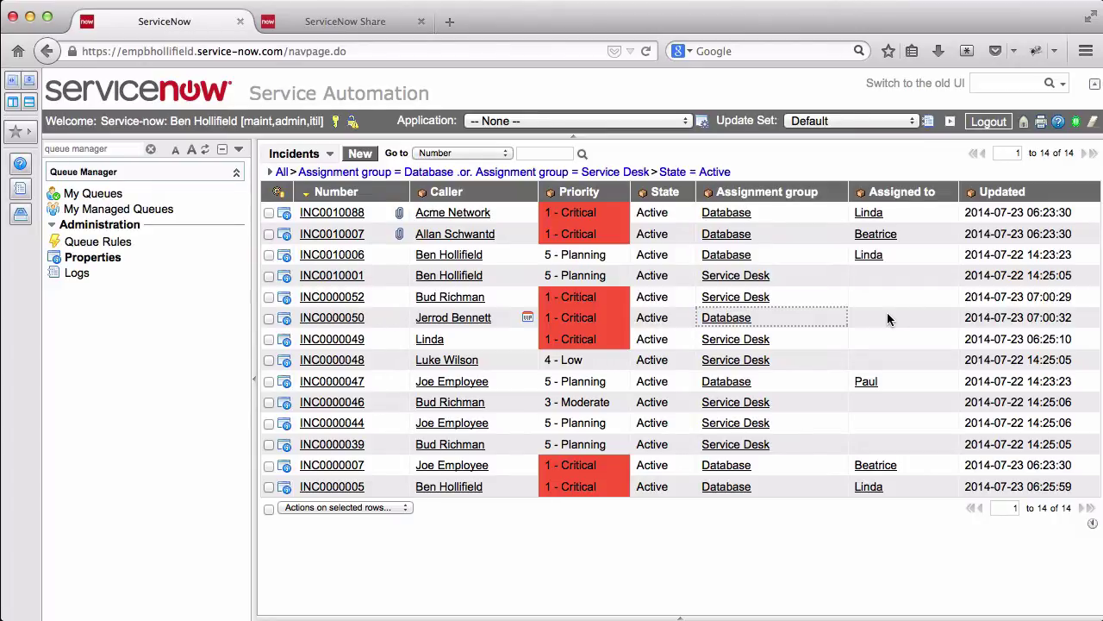
- Refresh the list, reassign INC0000044 to the Database group, and refresh again
{"action": "left_click", "coordinate": [716, 172]}
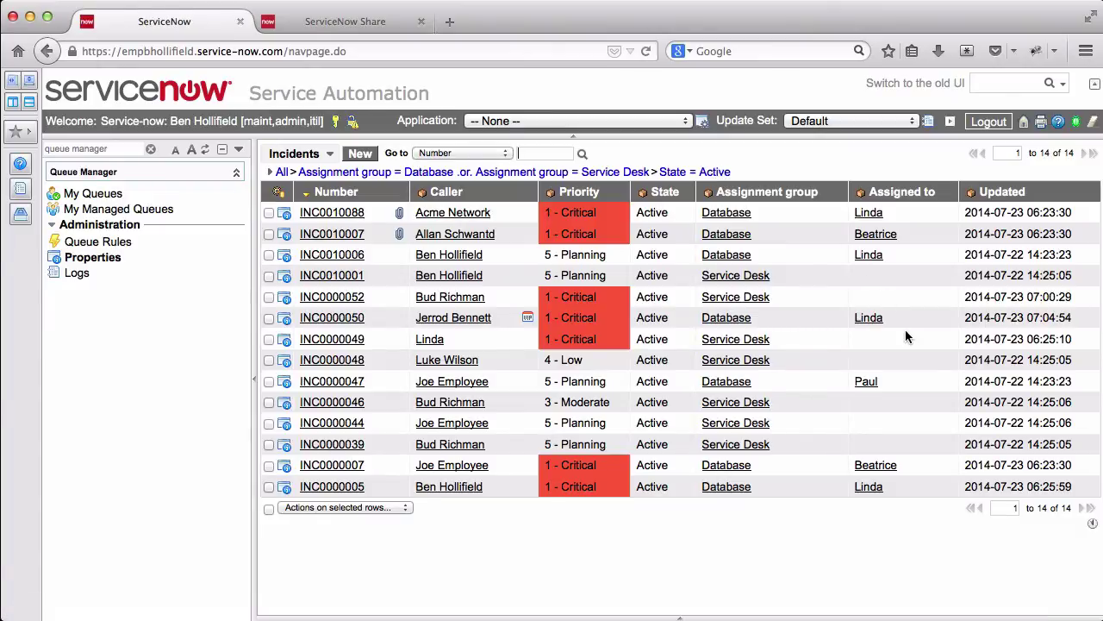
{"action": "double_click", "coordinate": [793, 420]}
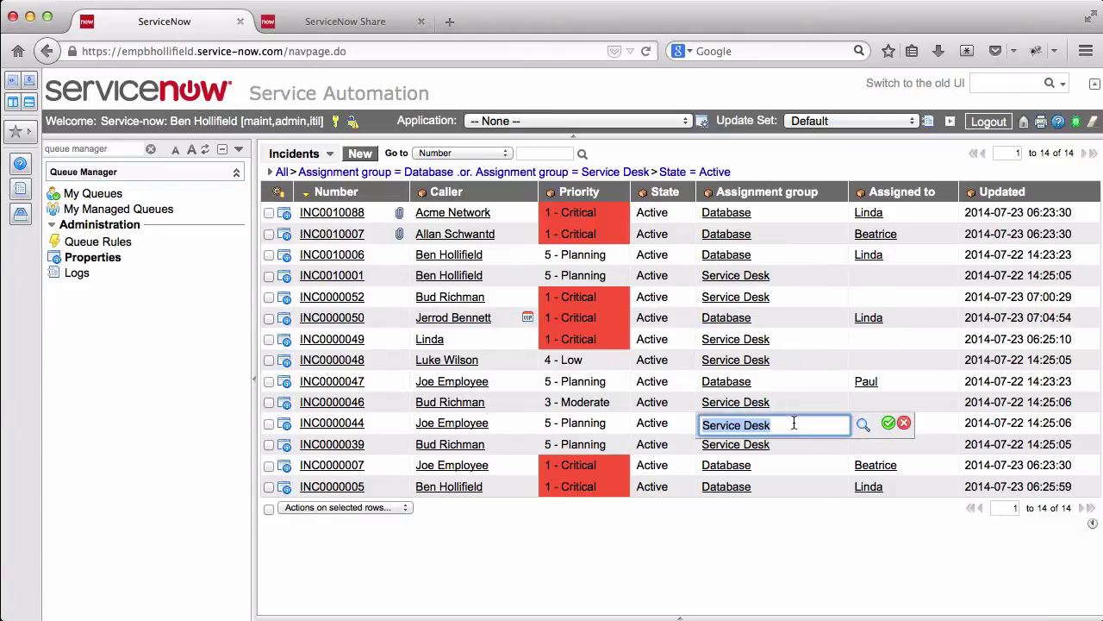
{"action": "type", "text": "datab"}
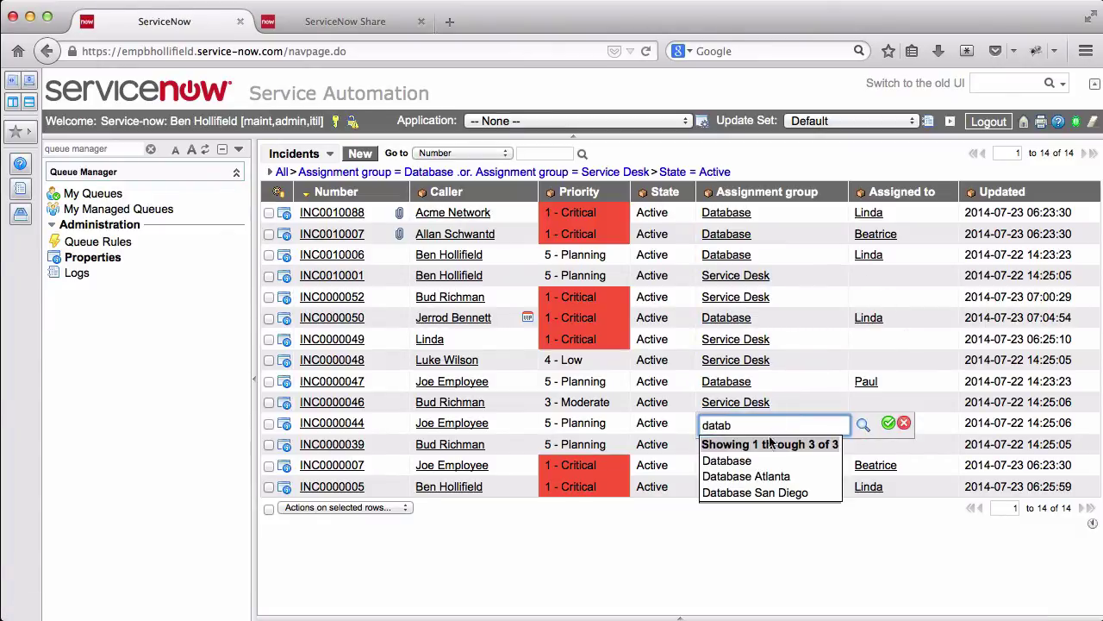
{"action": "left_click", "coordinate": [755, 464]}
{"action": "left_click", "coordinate": [887, 423]}
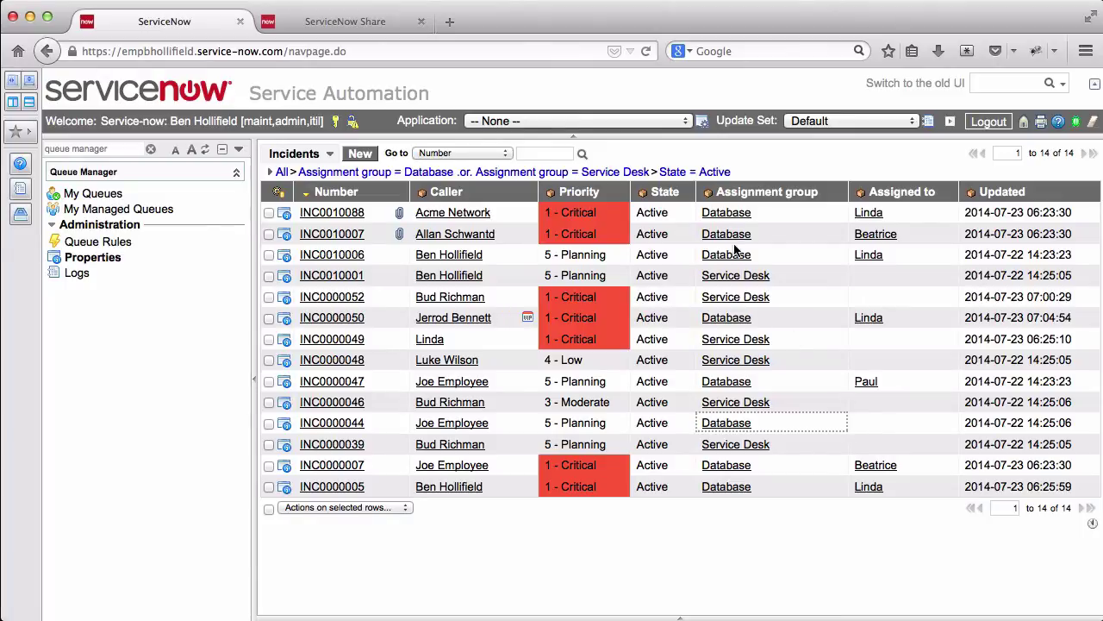
{"action": "left_click", "coordinate": [702, 173]}
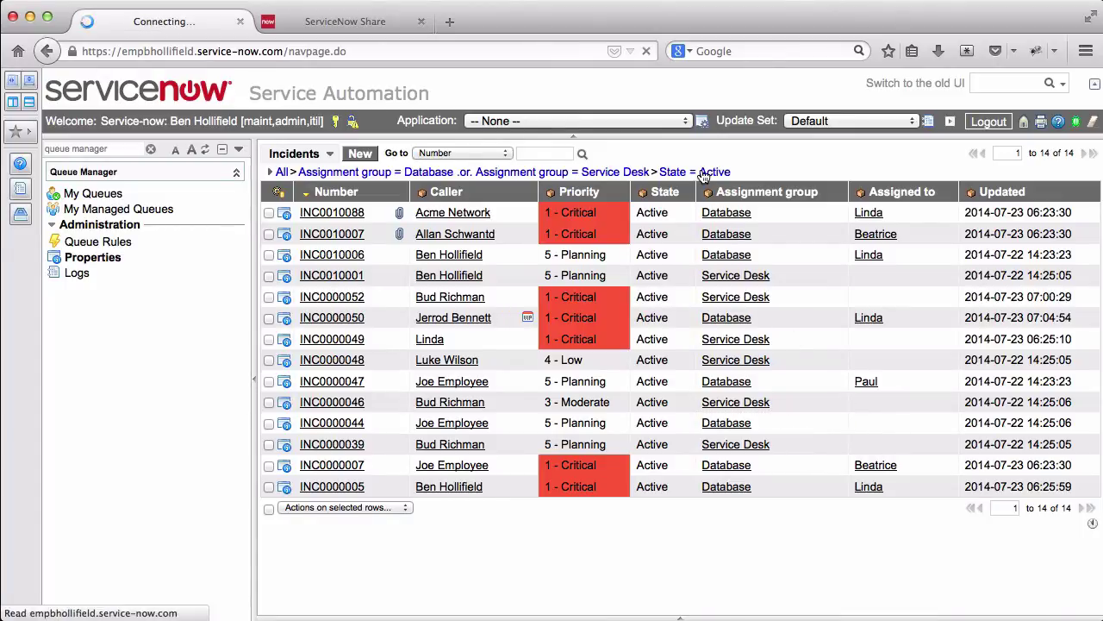
- Reassign INC0000048 to the Database group and refresh to see its automatic assignee
{"action": "double_click", "coordinate": [788, 361]}
{"action": "type", "text": "data"}
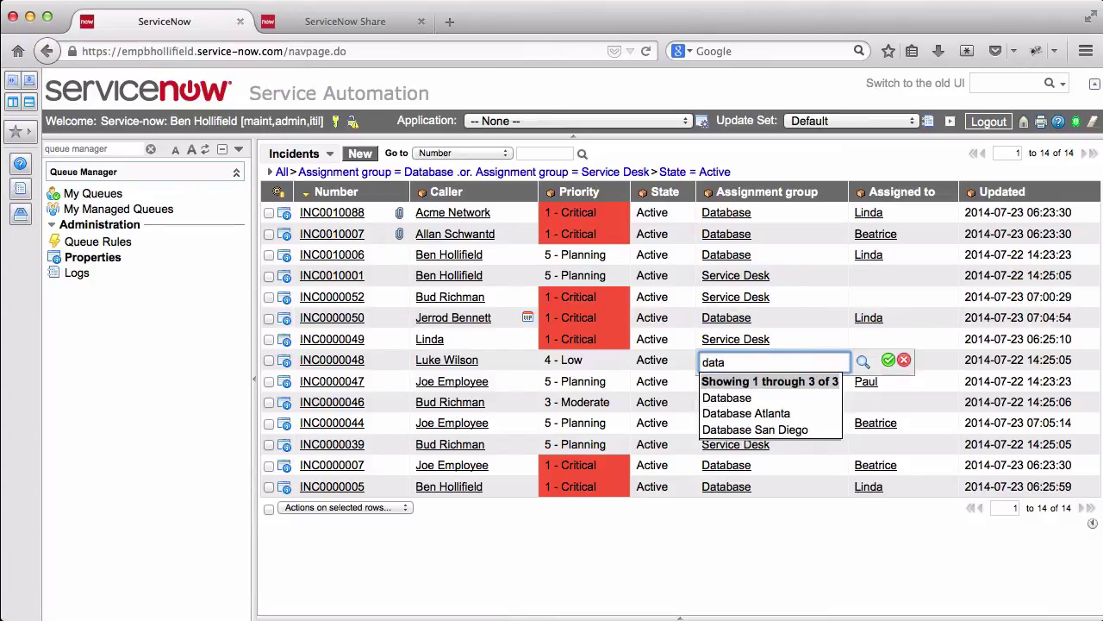
{"action": "left_click", "coordinate": [758, 397]}
{"action": "left_click", "coordinate": [887, 362]}
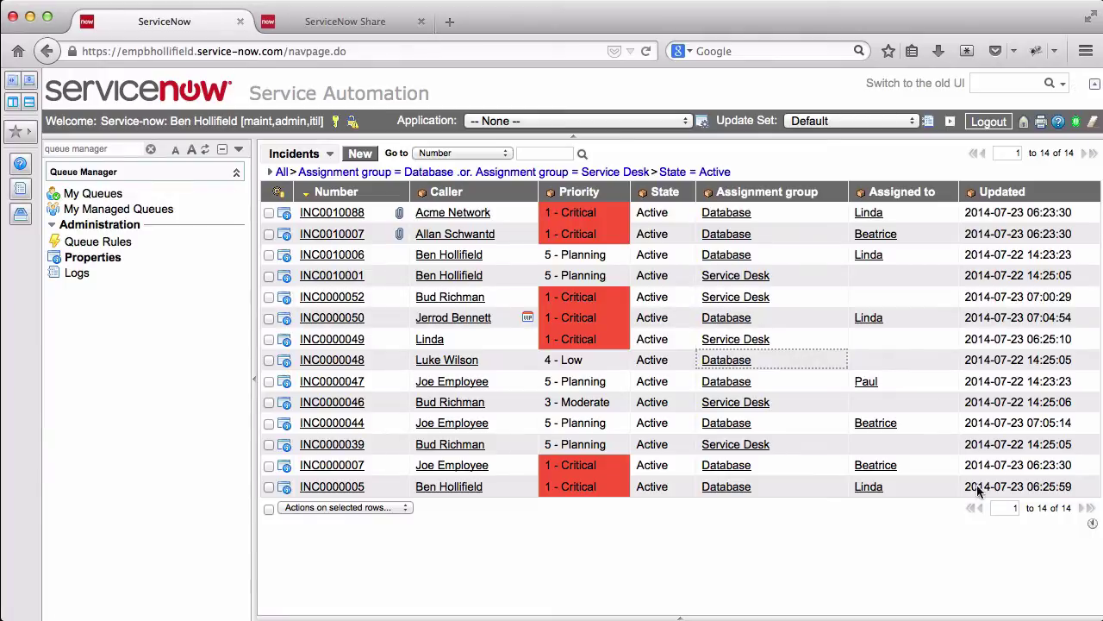
{"action": "left_click", "coordinate": [716, 172]}
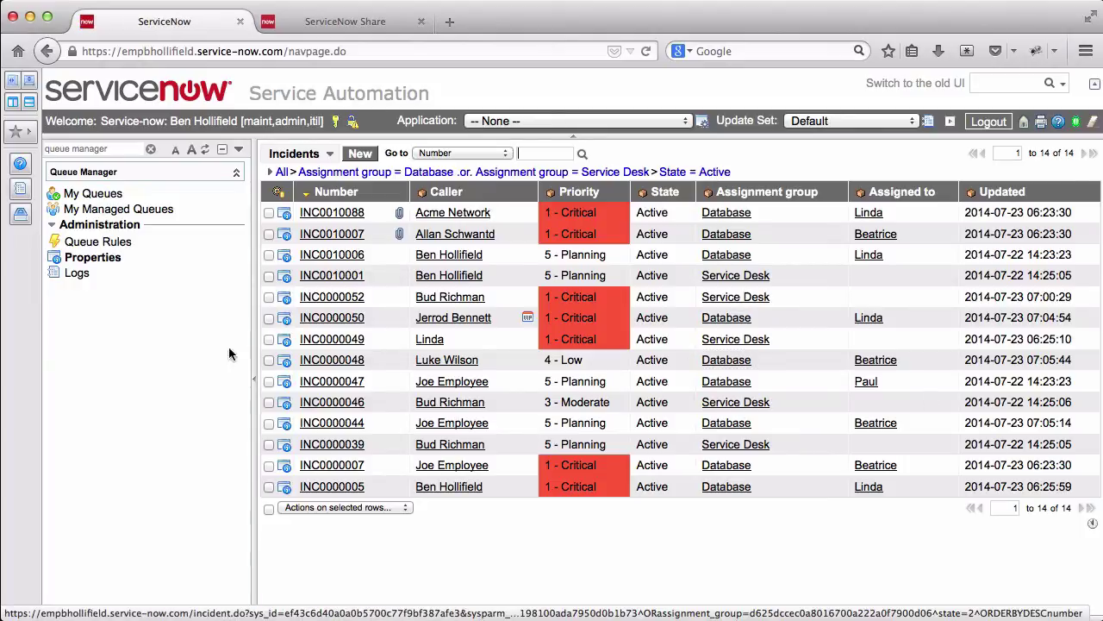
- Open Queue Manager > Administration > Logs to view the QueueMan weight calculation entries
{"action": "left_click", "coordinate": [78, 274]}
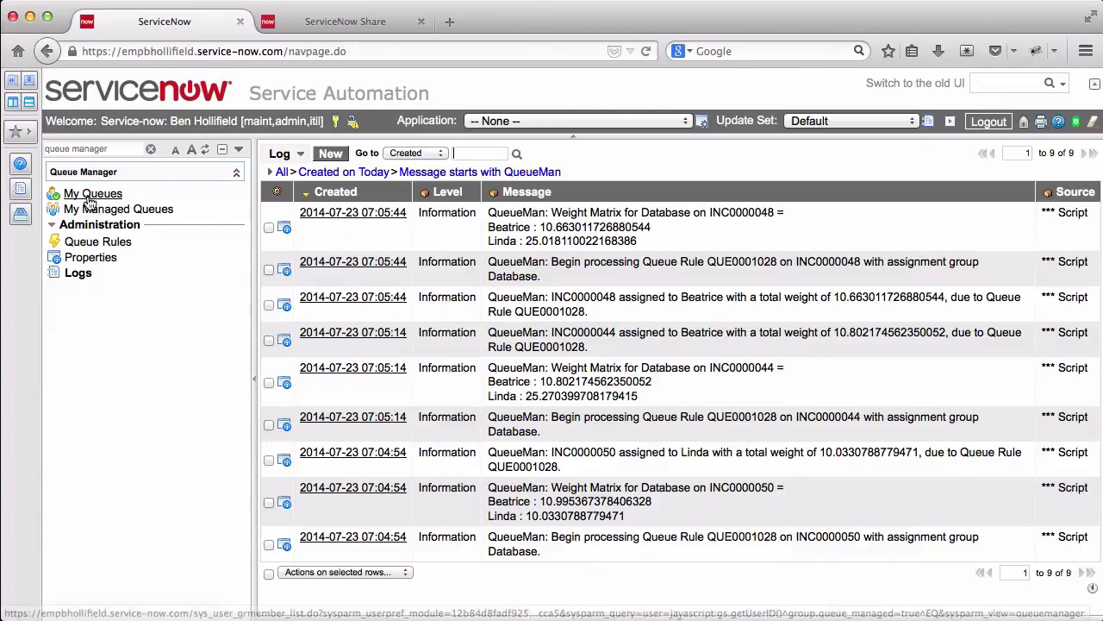
- Impersonate a Database group agent from Recent Impersonations and filter the navigator by 'queu'
{"action": "left_click", "coordinate": [350, 122]}
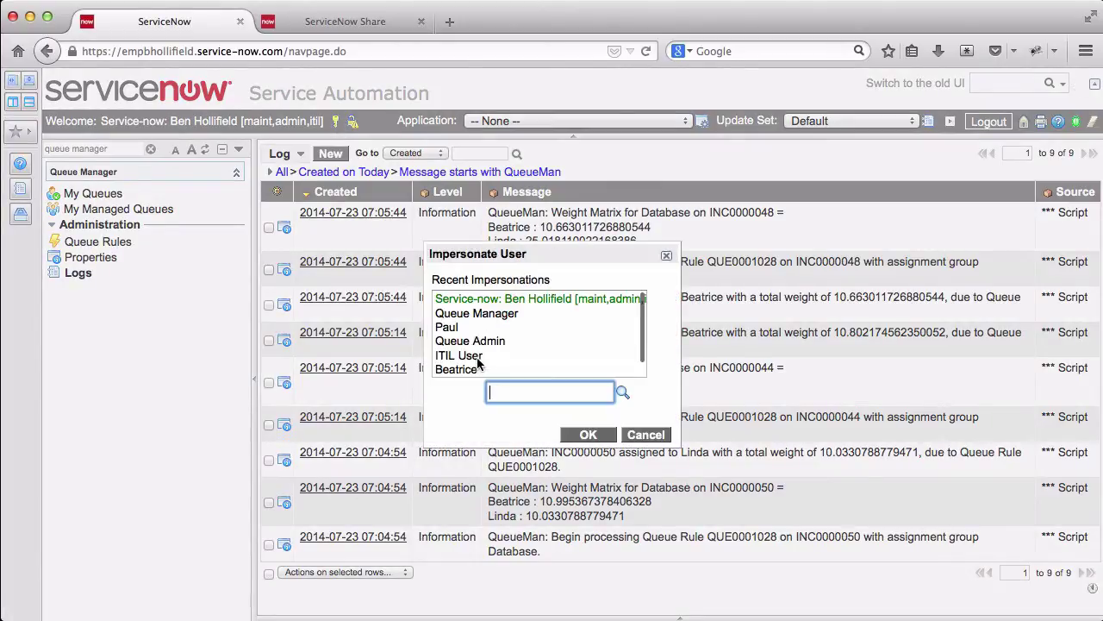
{"action": "left_click", "coordinate": [455, 328]}
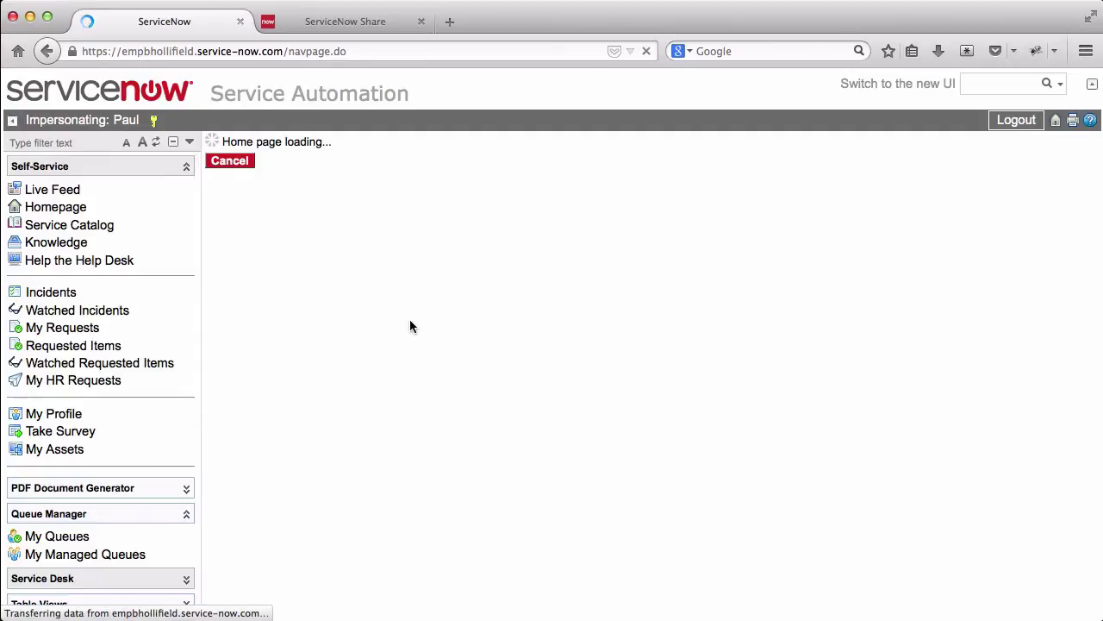
{"action": "left_click", "coordinate": [65, 144]}
{"action": "type", "text": "queu"}
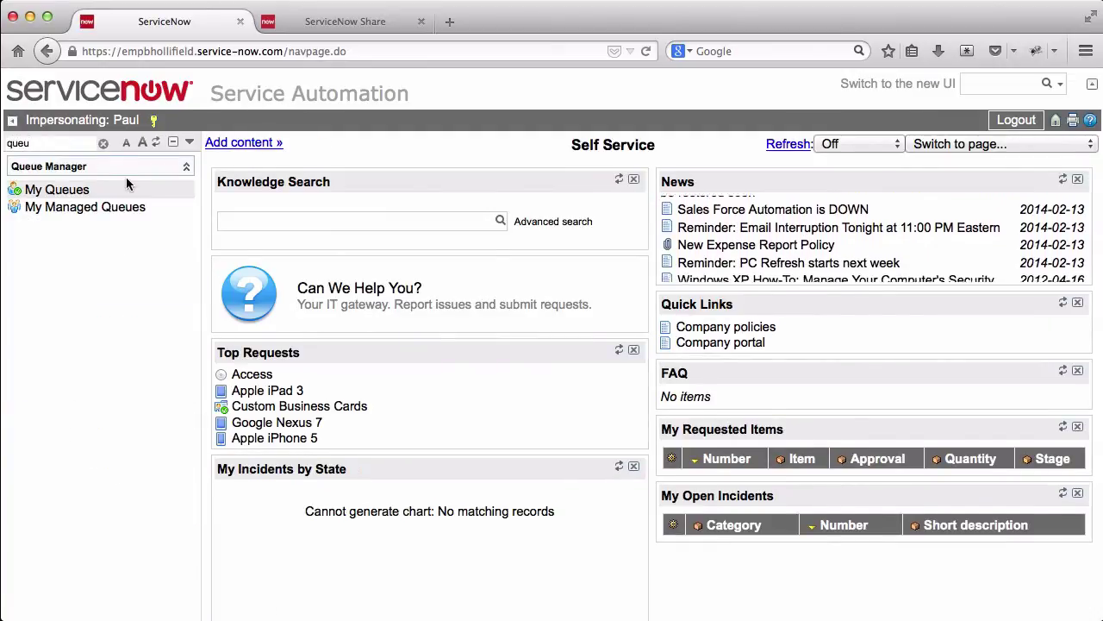
- In My Queues, switch the agent's Database membership Available value from false to true
{"action": "left_click", "coordinate": [57, 191]}
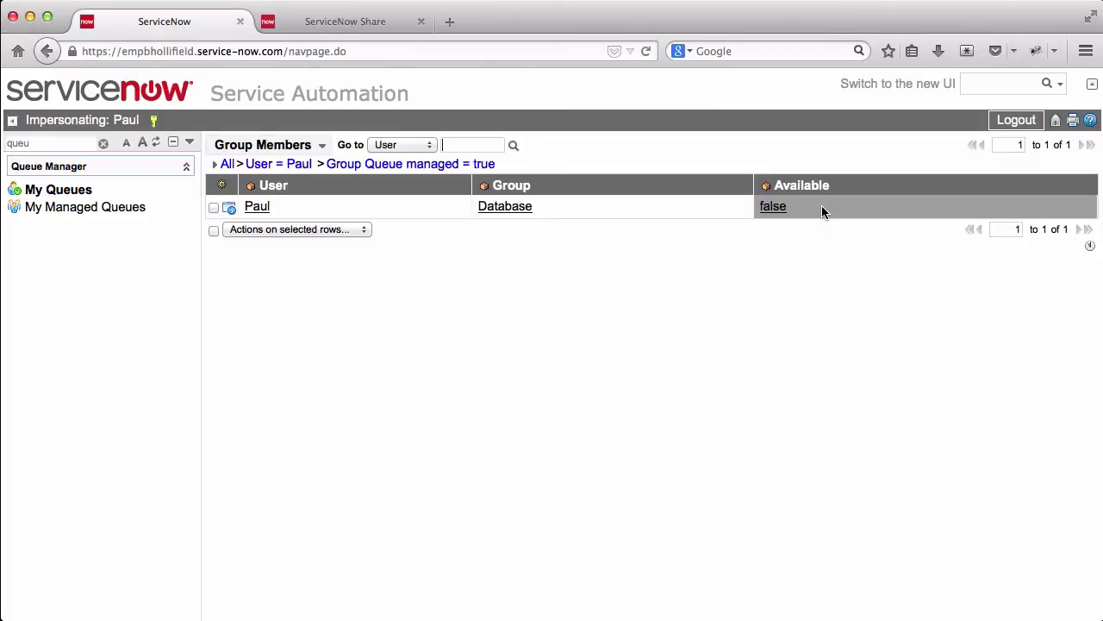
{"action": "double_click", "coordinate": [811, 209]}
{"action": "left_click", "coordinate": [832, 207]}
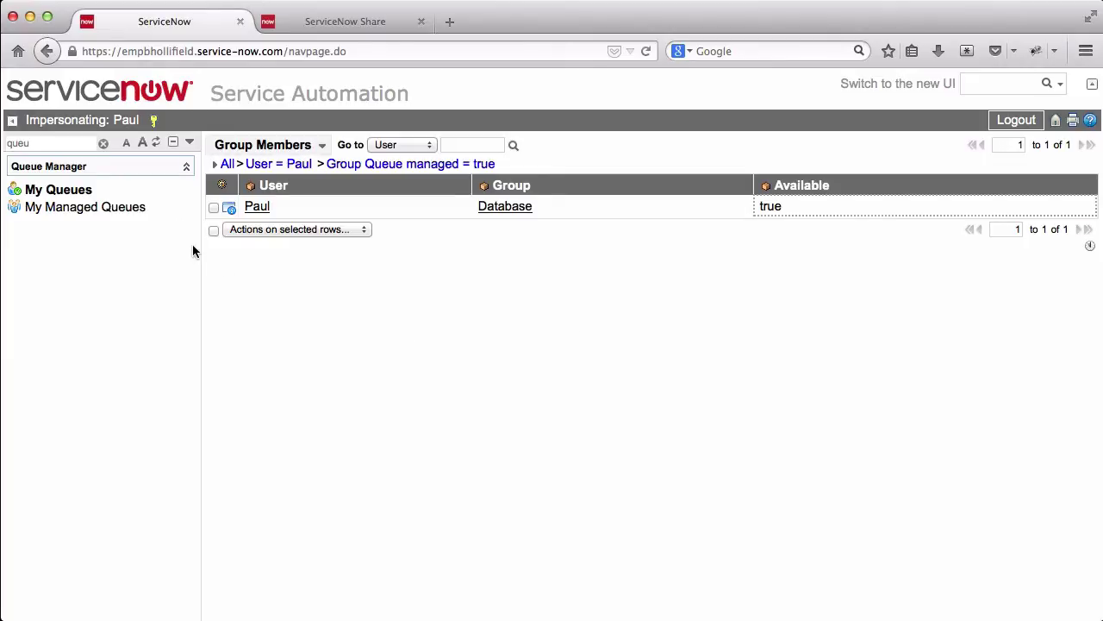
- Impersonate the Queue Manager user, filter the navigator by 'queue' and open My Managed Queues
{"action": "left_click", "coordinate": [153, 122]}
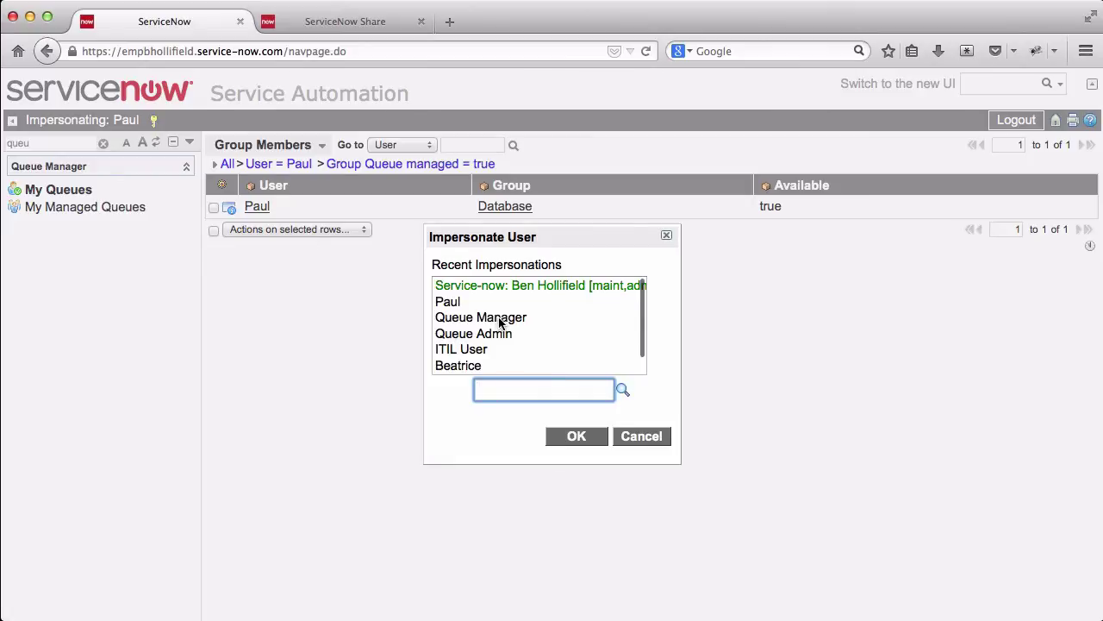
{"action": "left_click", "coordinate": [499, 318]}
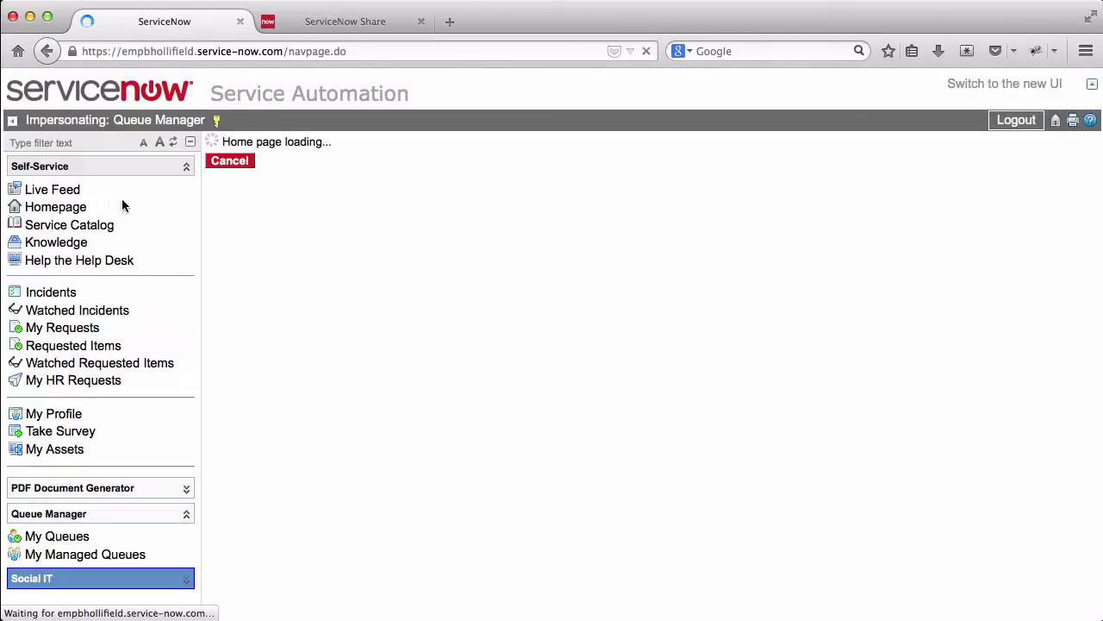
{"action": "type", "text": "queue"}
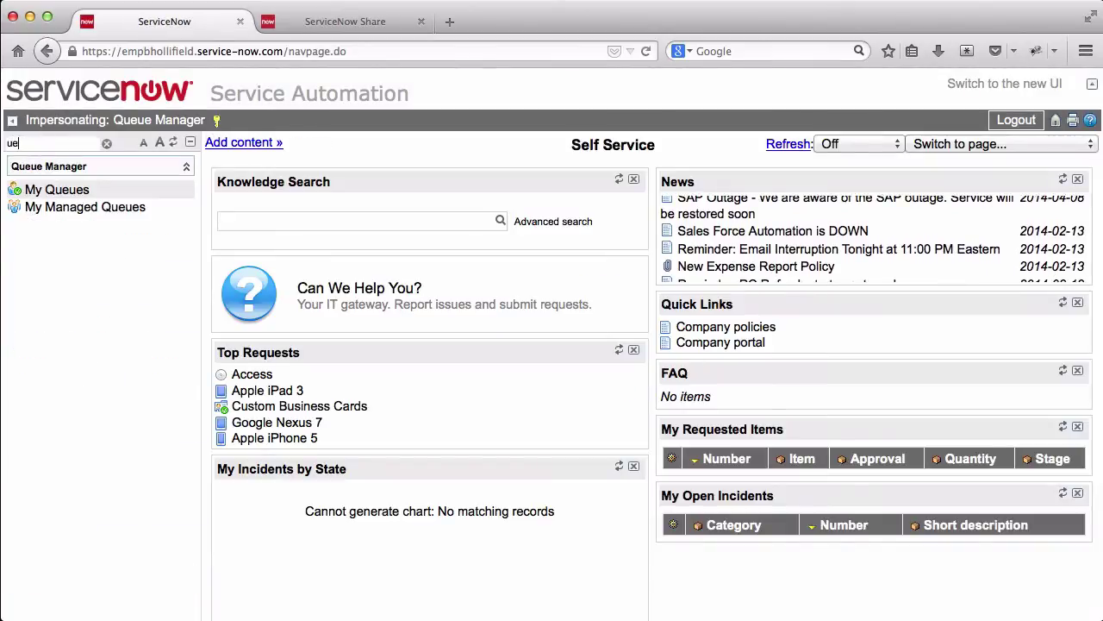
{"action": "left_click", "coordinate": [53, 190]}
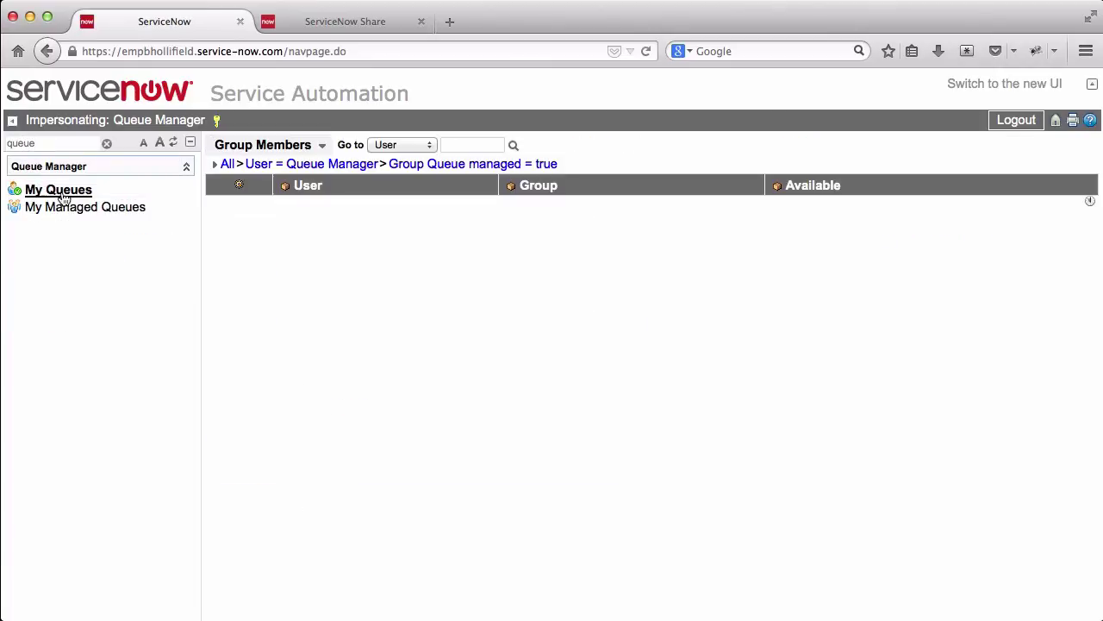
{"action": "left_click", "coordinate": [65, 213]}
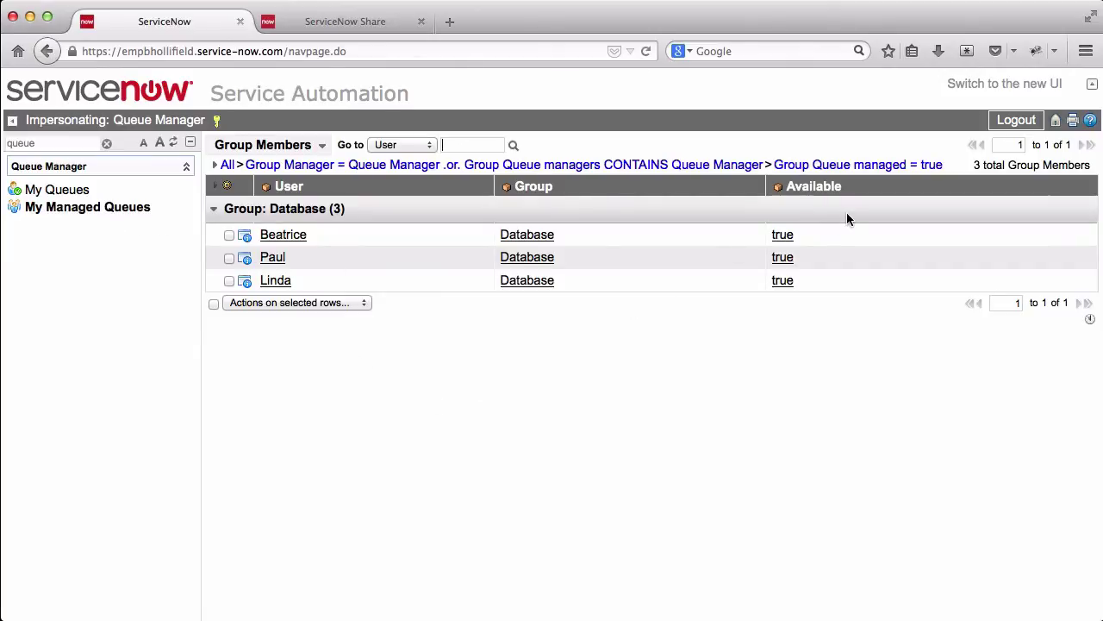
- Keep the second Database member's availability set to true and recheck the Database group rows
{"action": "double_click", "coordinate": [813, 257]}
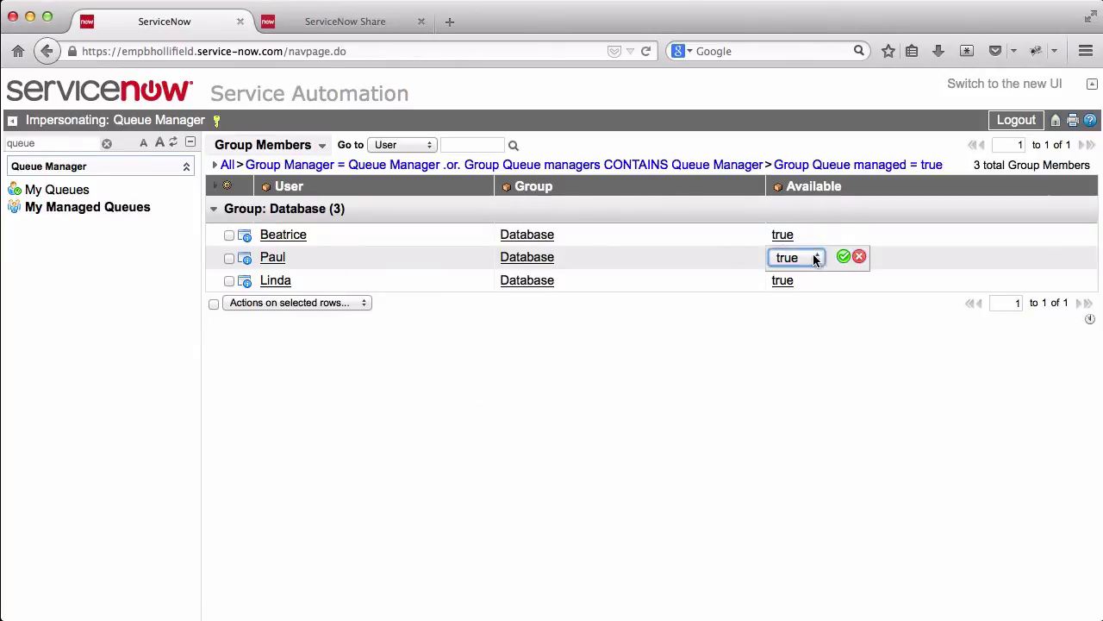
{"action": "key", "text": "Down"}
{"action": "key", "text": "Up"}
{"action": "left_click", "coordinate": [843, 258]}
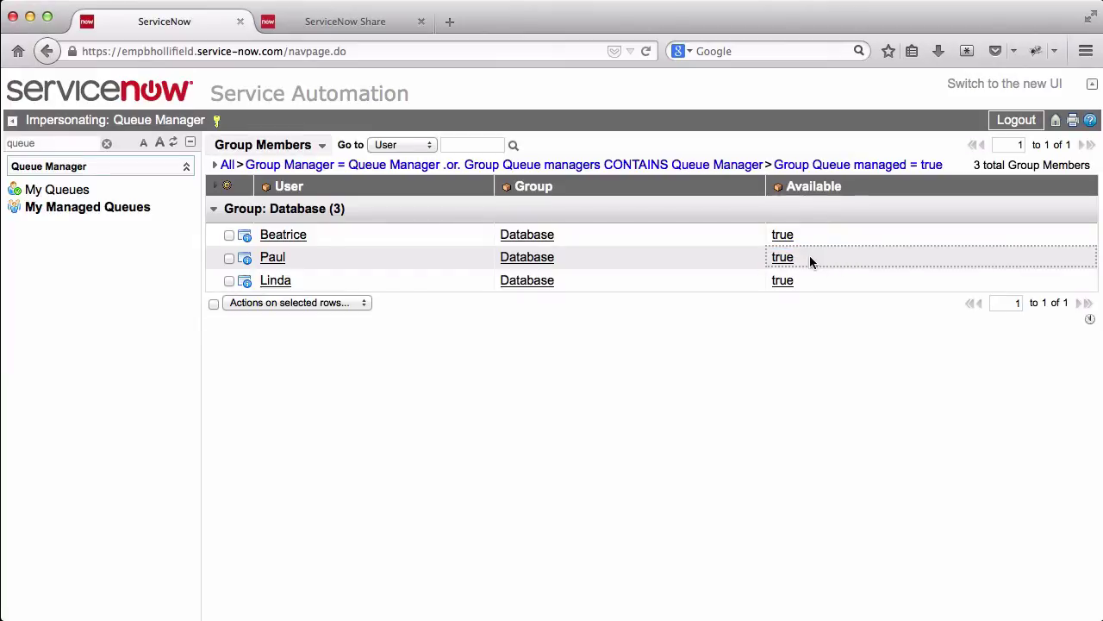
{"action": "left_click", "coordinate": [214, 213]}
{"action": "left_click", "coordinate": [214, 212]}
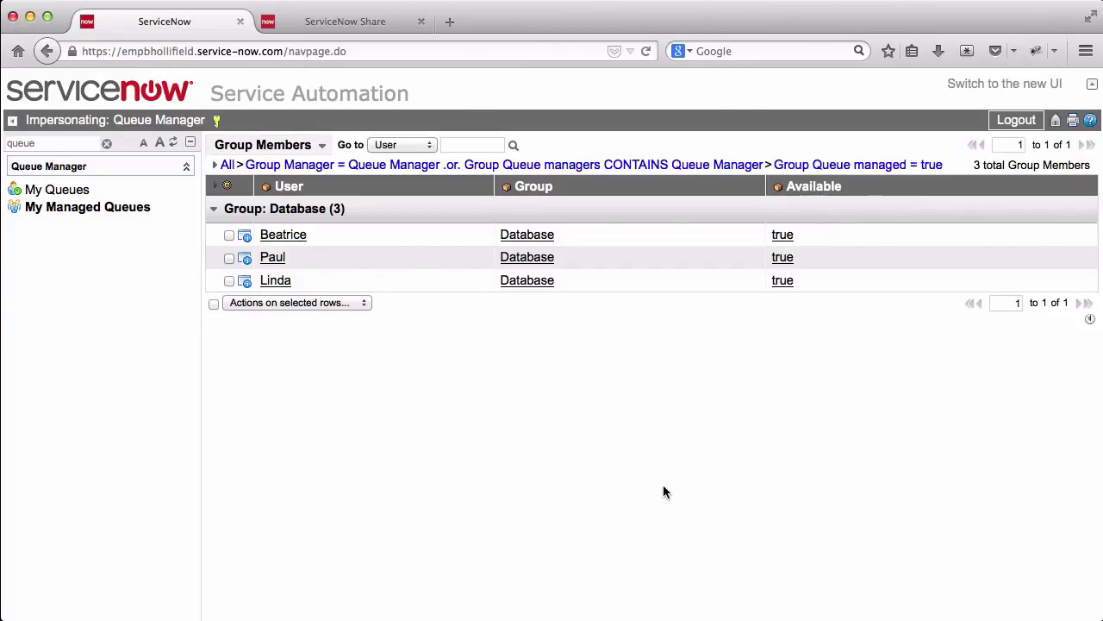
{"action": "key", "text": "BackSpace"}
- Return to the admin account and open queue rule QUE0001028 from Queue Rules
{"action": "left_click", "coordinate": [217, 123]}
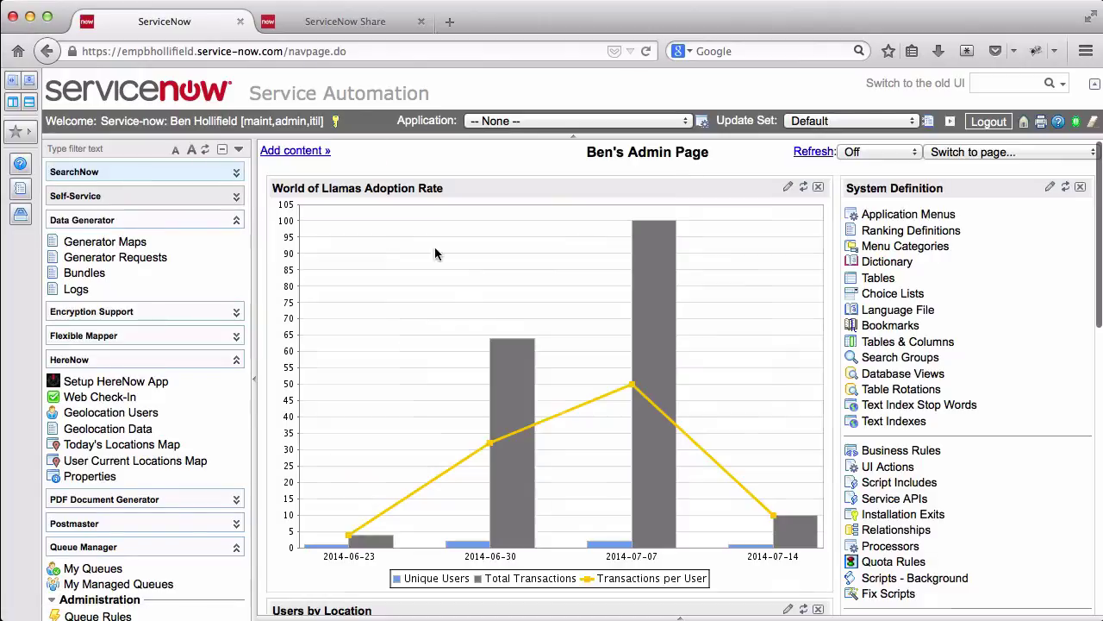
{"action": "left_click", "coordinate": [96, 148]}
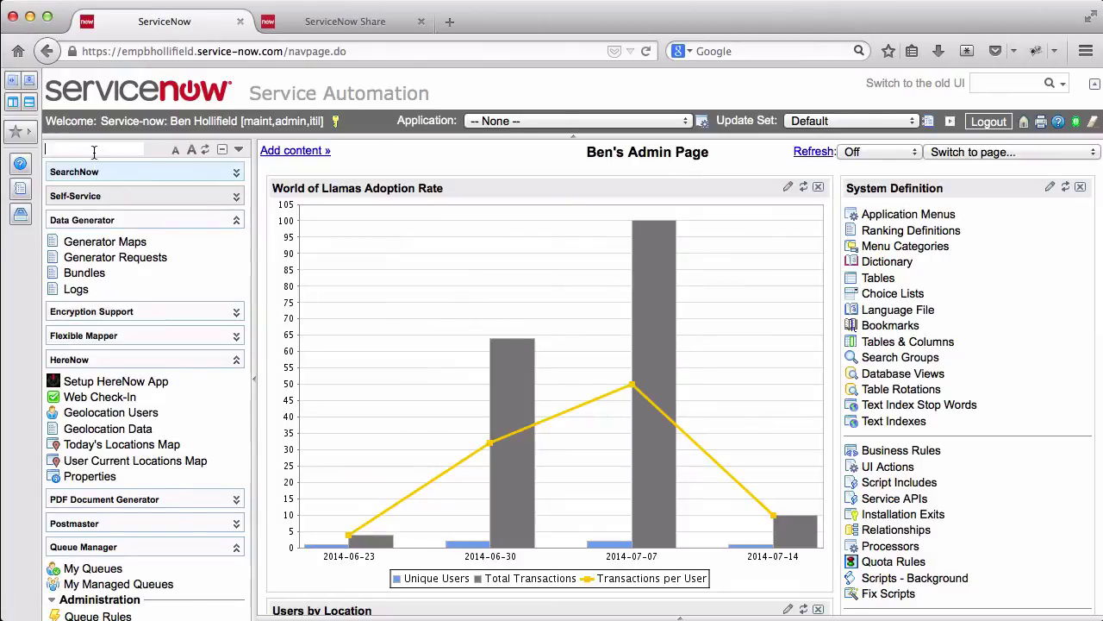
{"action": "type", "text": "queue"}
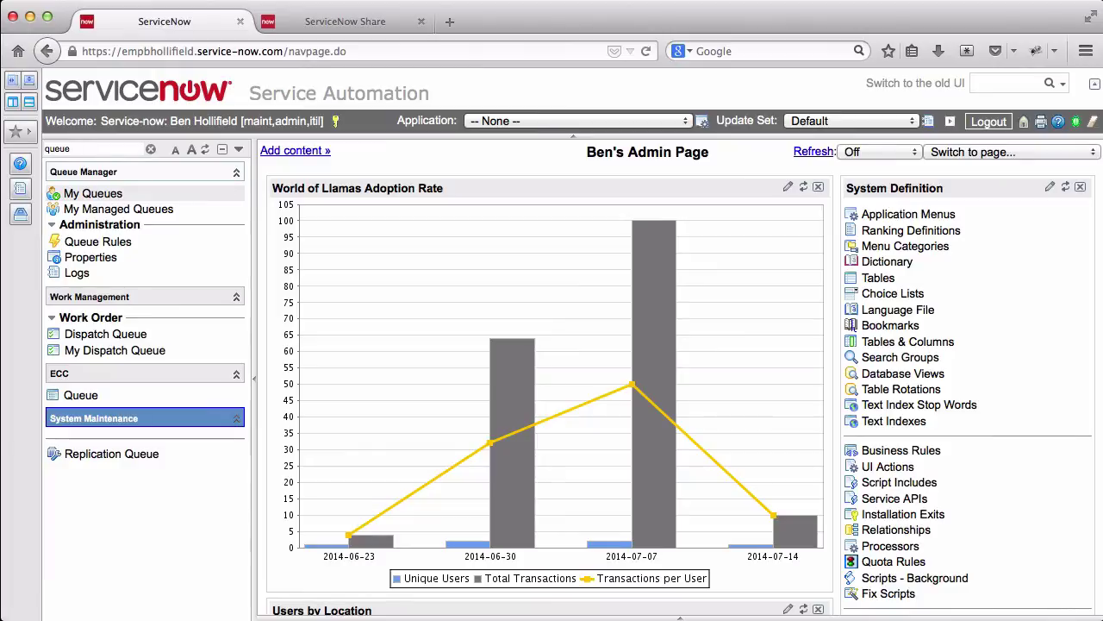
{"action": "left_click", "coordinate": [84, 246]}
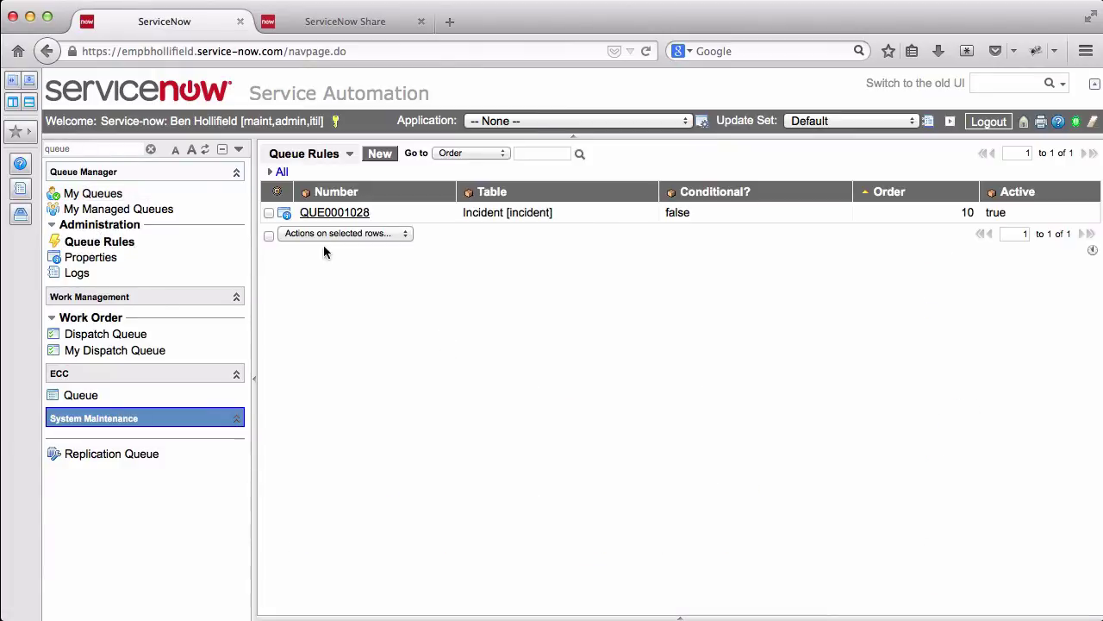
{"action": "left_click", "coordinate": [283, 214]}
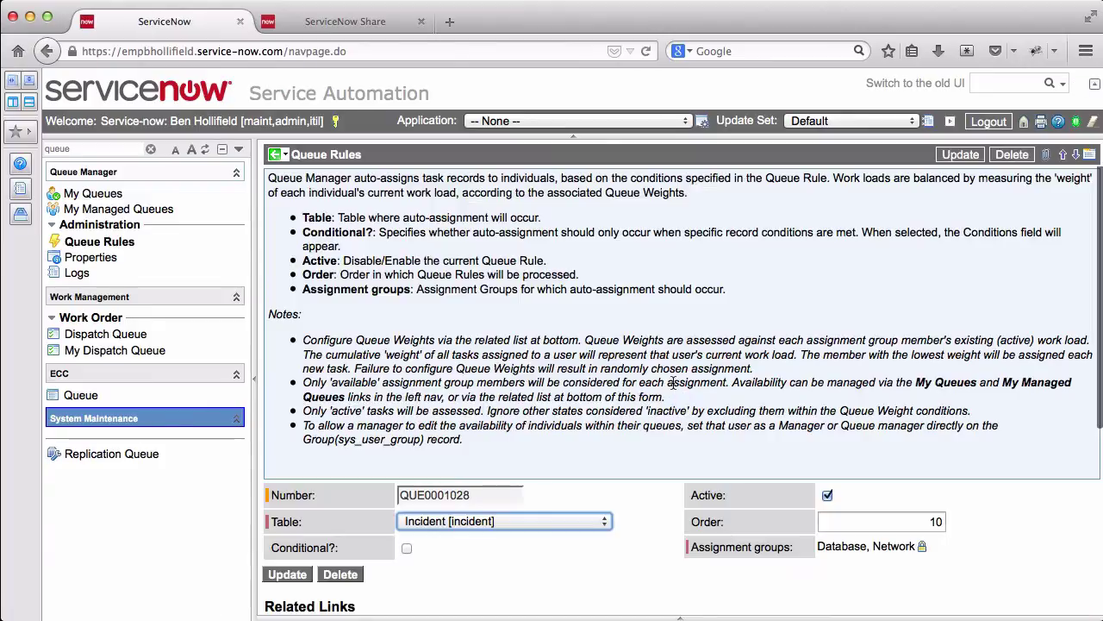
- Try a Conditional? rule with Priority is 1 - Critical, then untick Conditional? again
{"action": "scroll", "coordinate": [528, 416], "scroll_direction": "down", "scroll_amount": 5}
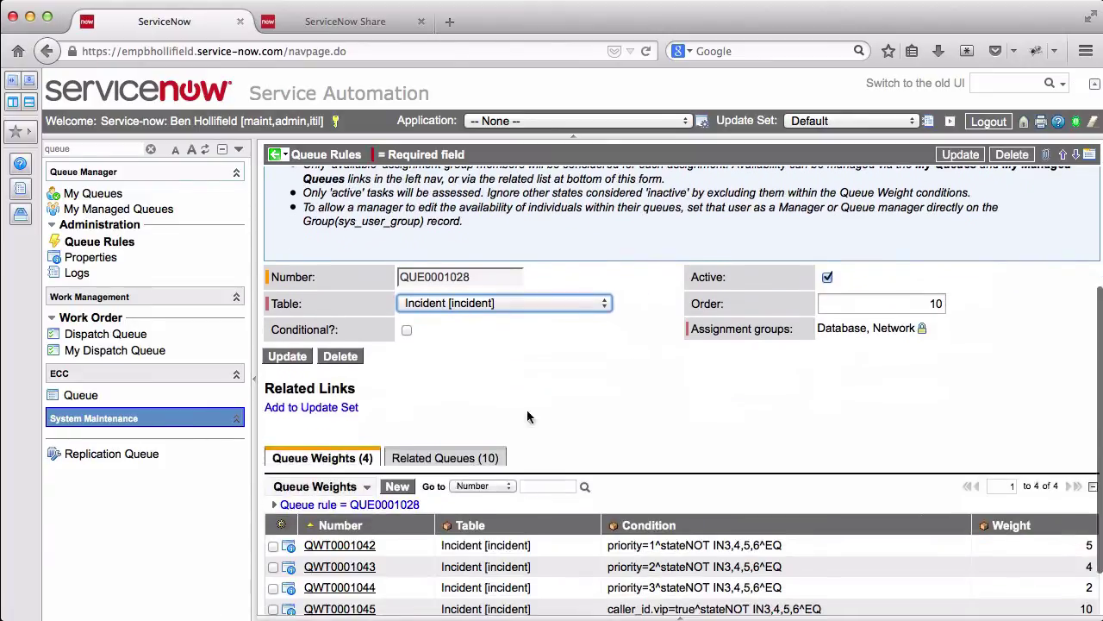
{"action": "left_click", "coordinate": [407, 331]}
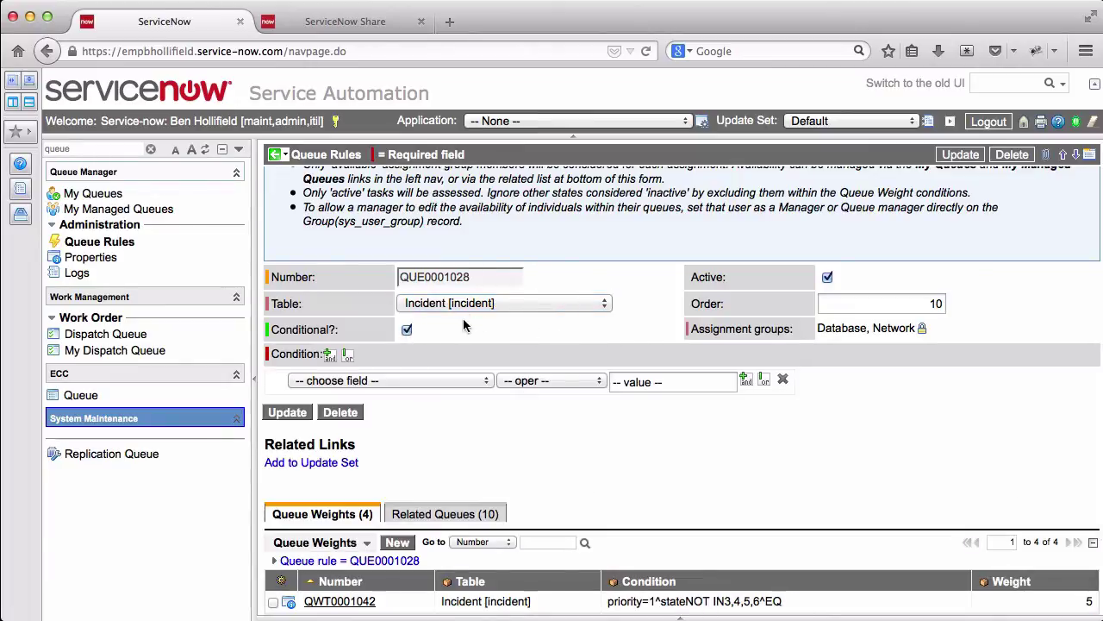
{"action": "left_click", "coordinate": [388, 381]}
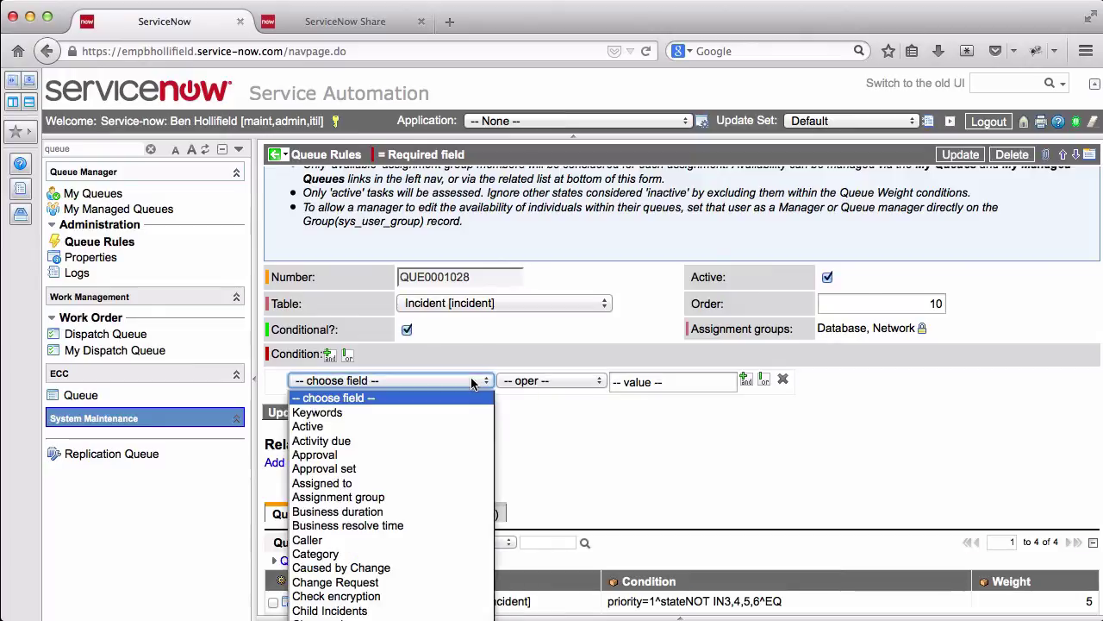
{"action": "scroll", "coordinate": [401, 595], "scroll_direction": "down", "scroll_amount": 4}
{"action": "scroll", "coordinate": [401, 608], "scroll_direction": "down", "scroll_amount": 8}
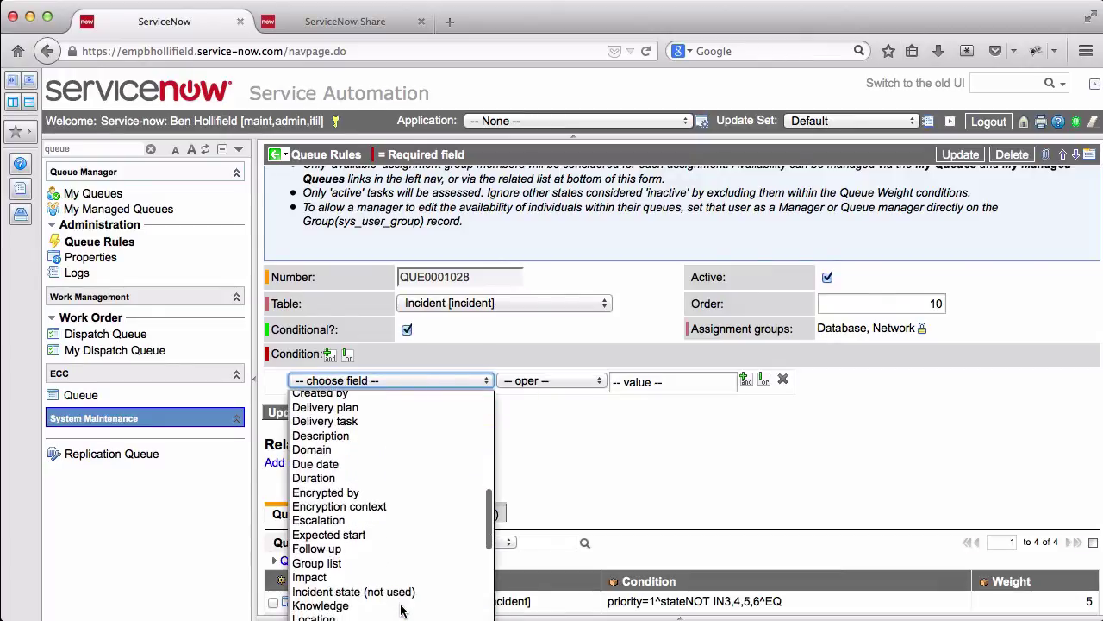
{"action": "left_click", "coordinate": [312, 615]}
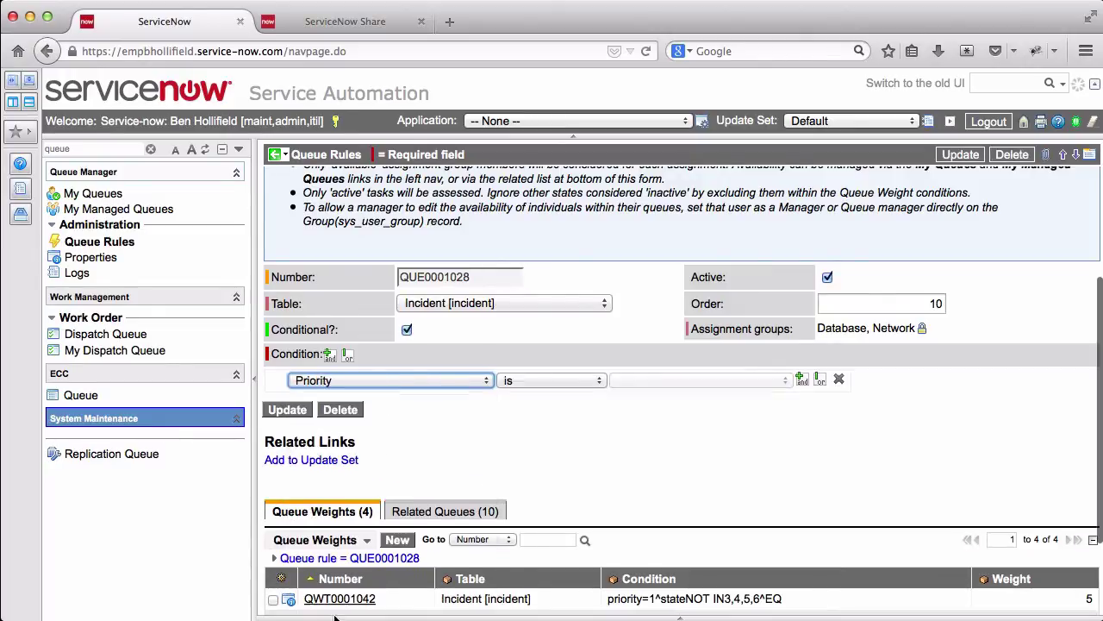
{"action": "left_click", "coordinate": [645, 382]}
{"action": "left_click", "coordinate": [640, 412]}
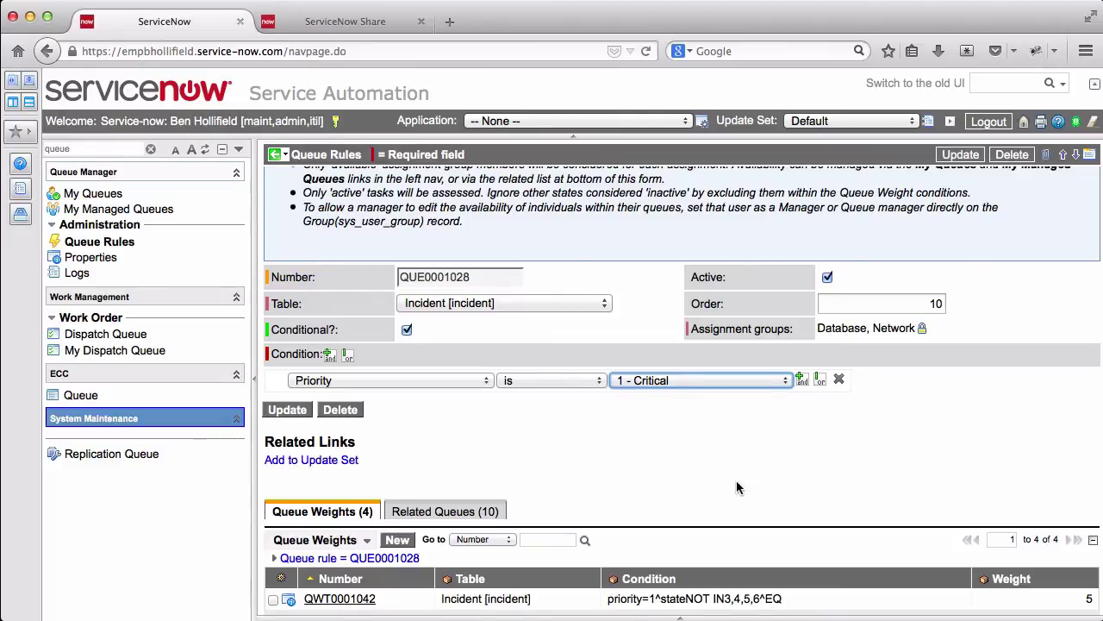
{"action": "left_click", "coordinate": [406, 330]}
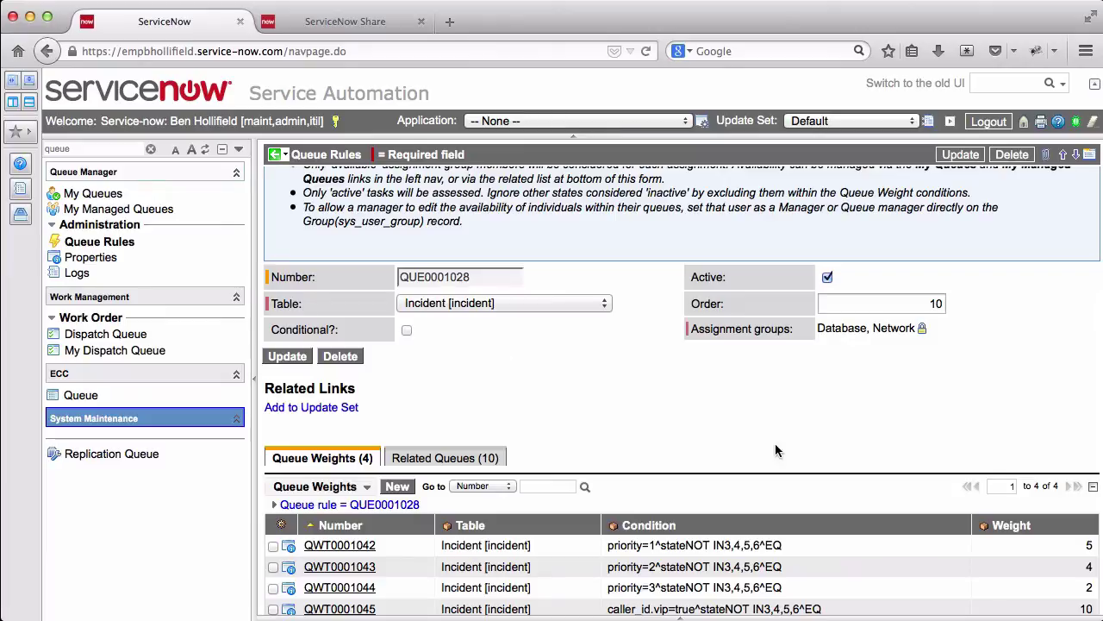
{"action": "scroll", "coordinate": [694, 397], "scroll_direction": "up", "scroll_amount": 5}
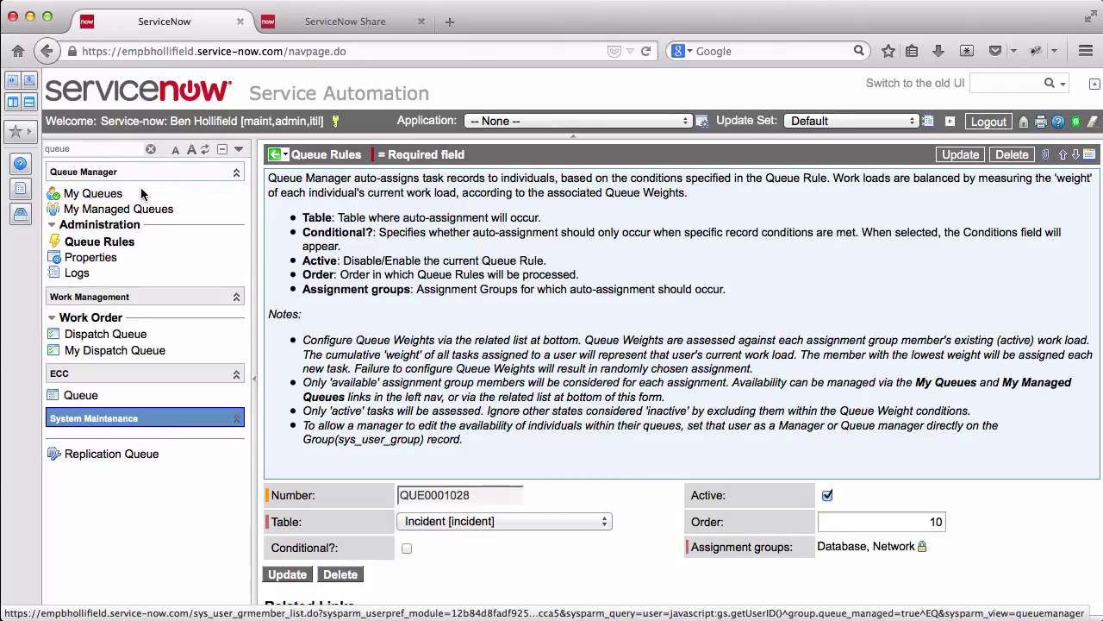
- Load the empty My Queues list and review its filter conditions
{"action": "left_click", "coordinate": [93, 194]}
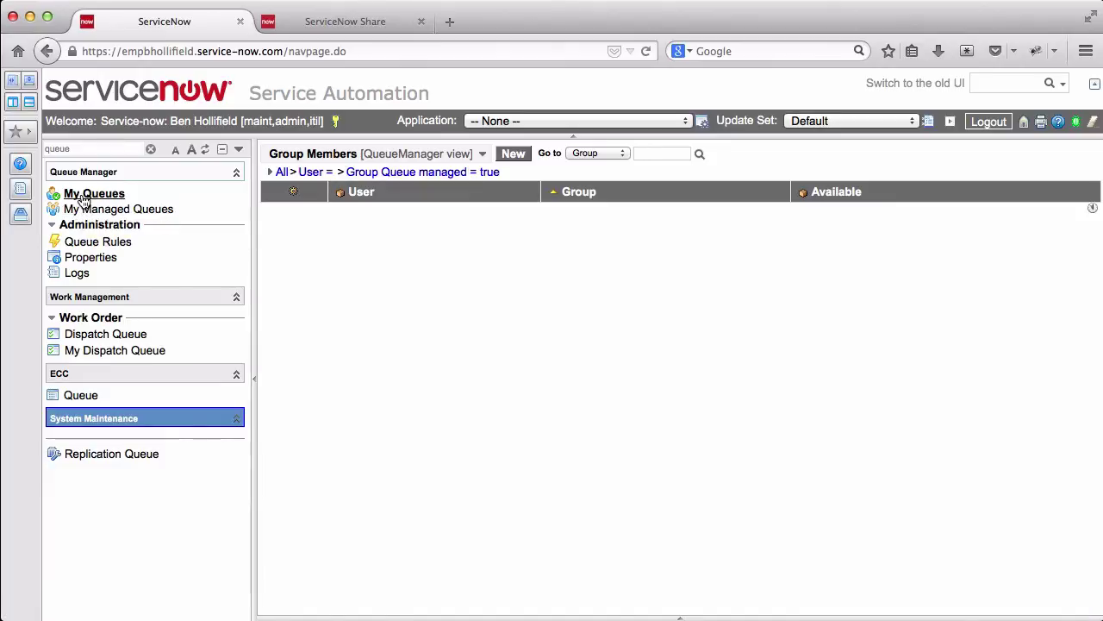
{"action": "left_click", "coordinate": [83, 195]}
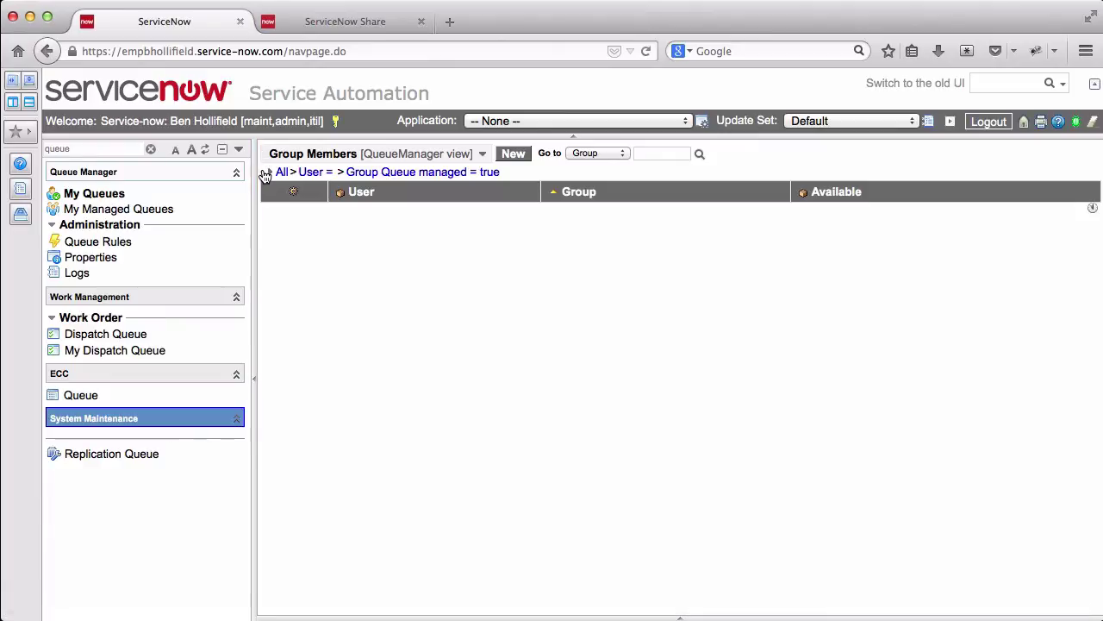
{"action": "left_click", "coordinate": [267, 173]}
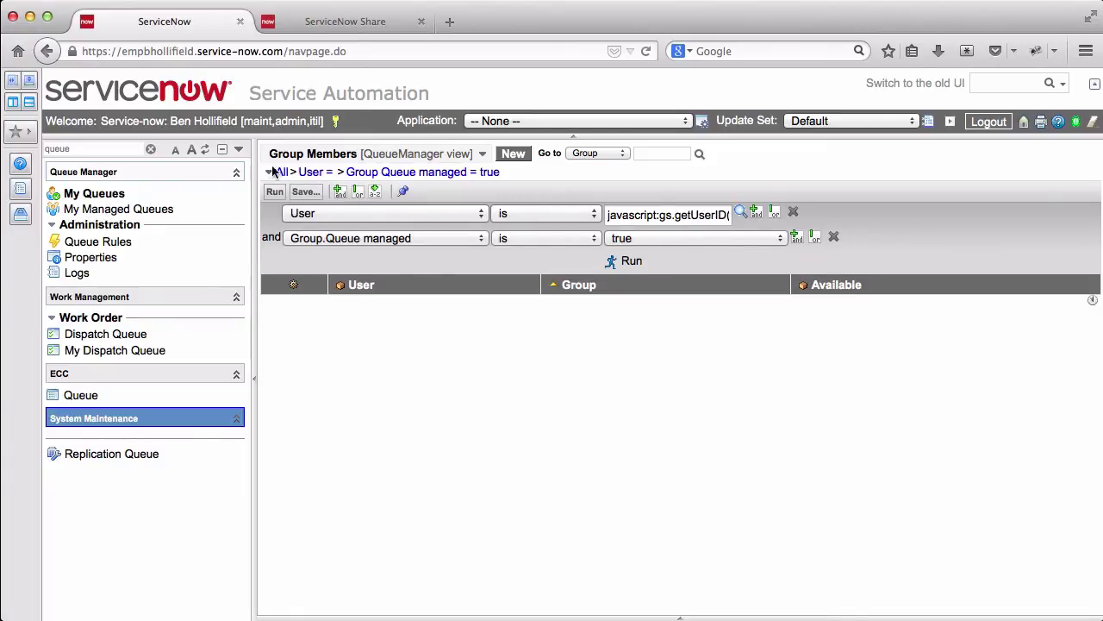
{"action": "left_click", "coordinate": [269, 176]}
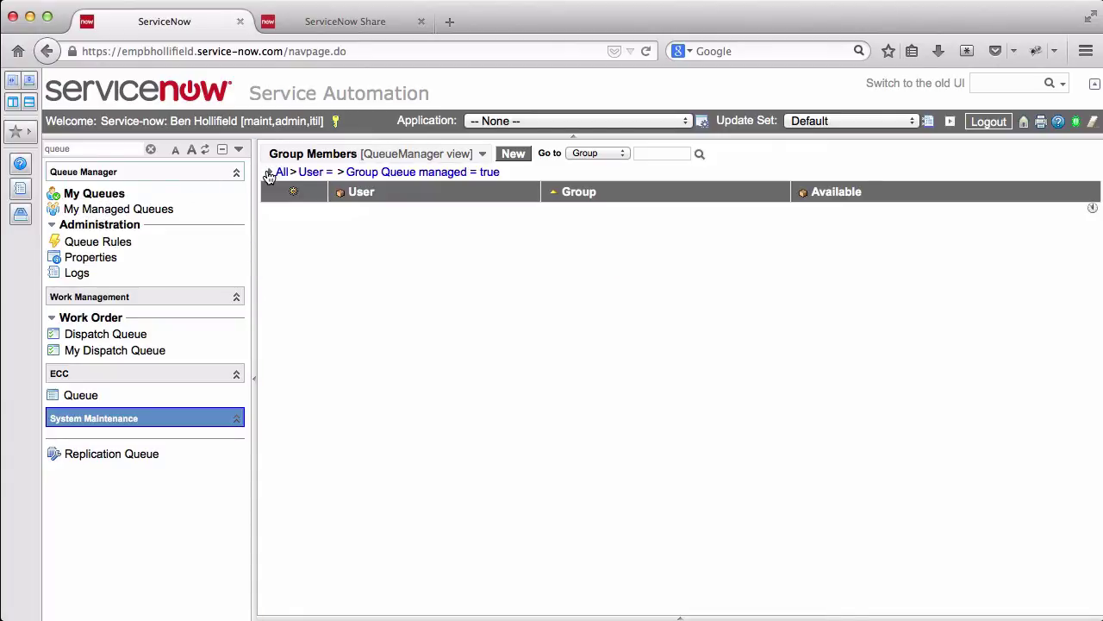
- Open My Managed Queues, inspect its filter, then clear it to list all 145 group members
{"action": "left_click", "coordinate": [108, 212]}
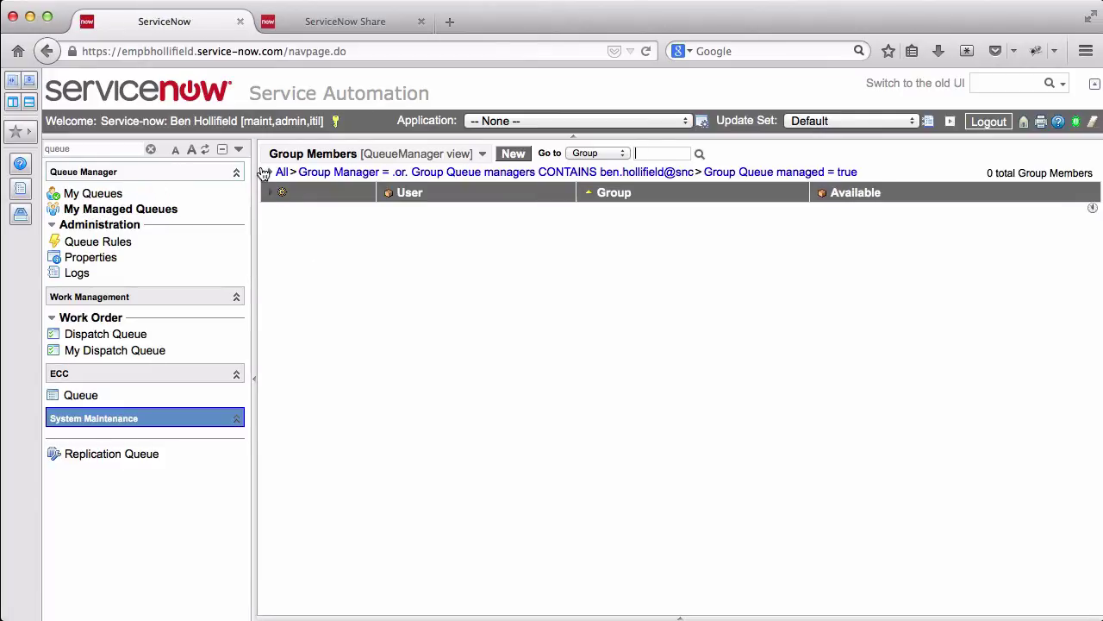
{"action": "left_click", "coordinate": [267, 172]}
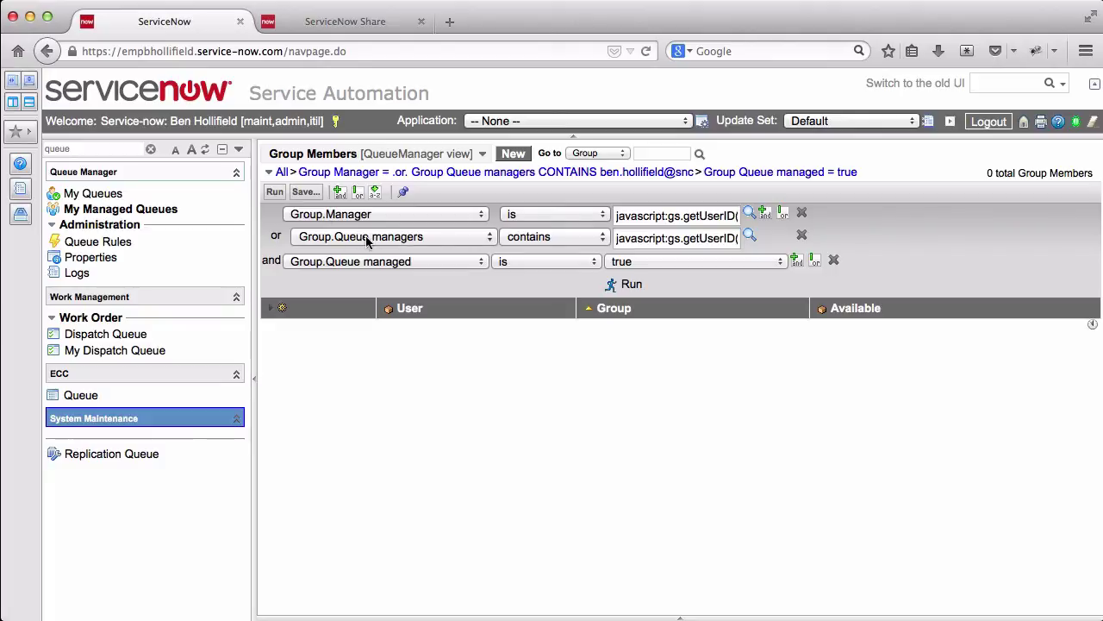
{"action": "left_click", "coordinate": [281, 173]}
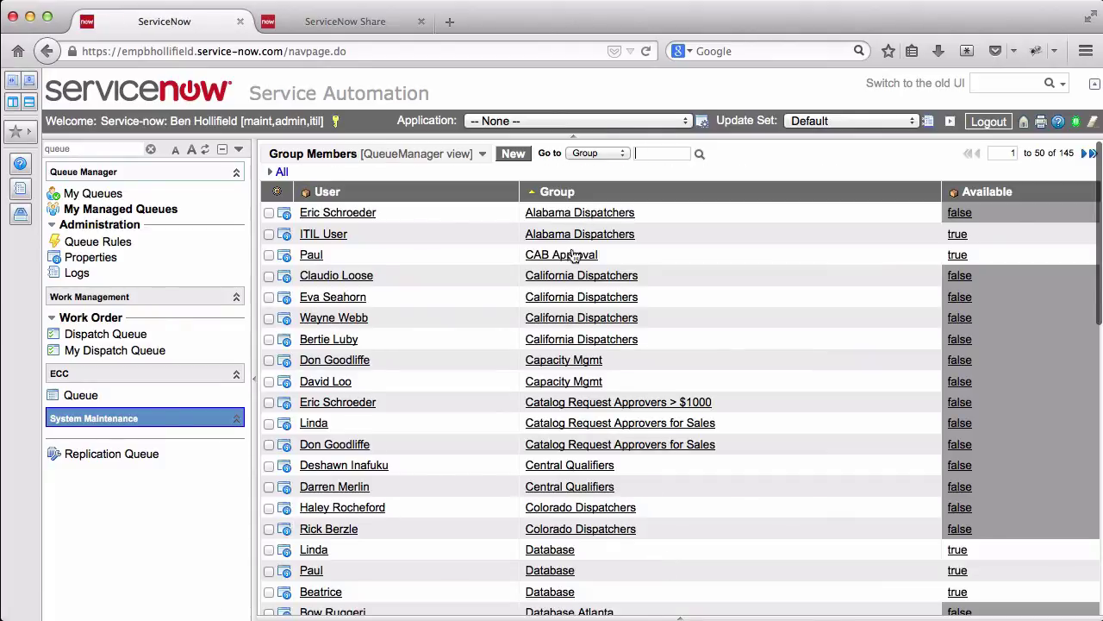
- On the CAB Approval group, add a new queue manager, remove an existing one, and save
{"action": "left_click", "coordinate": [572, 255]}
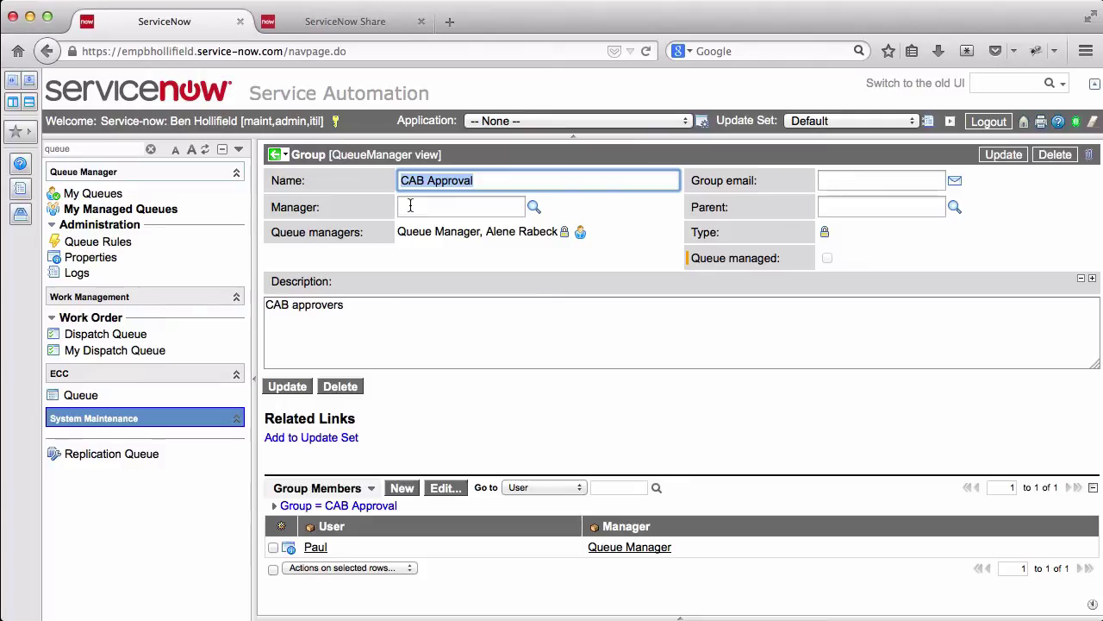
{"action": "left_click", "coordinate": [564, 231]}
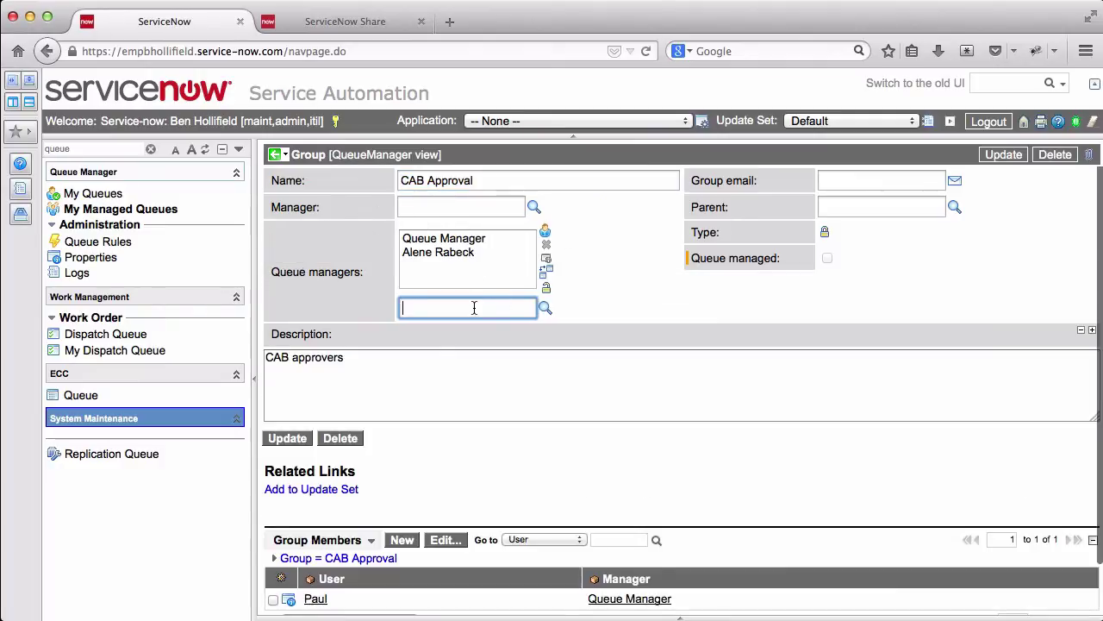
{"action": "type", "text": "**"}
{"action": "left_click", "coordinate": [443, 387]}
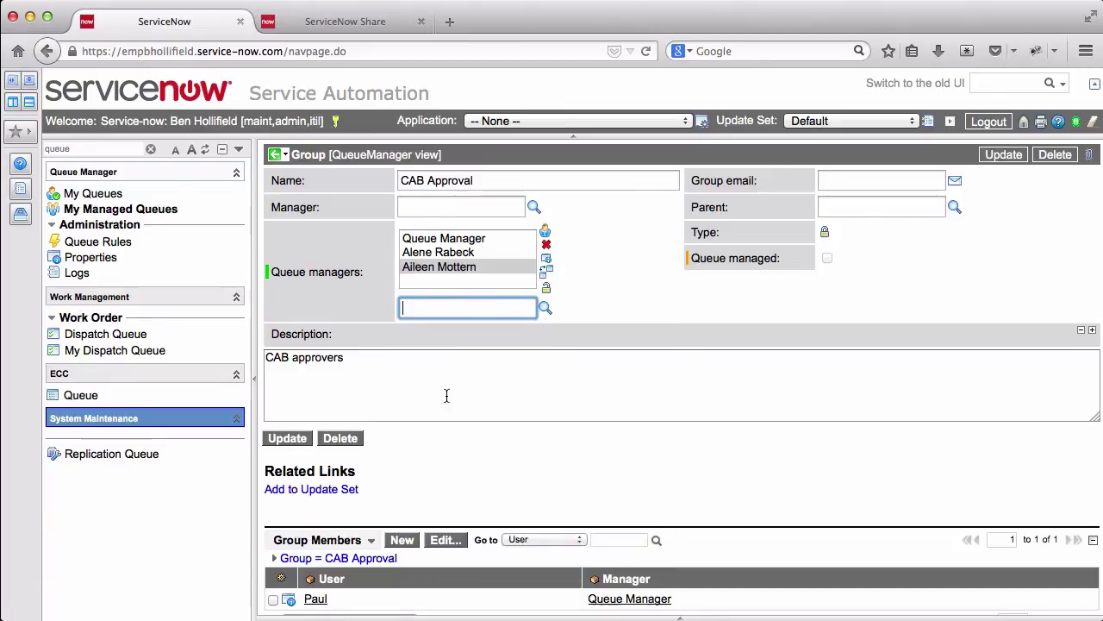
{"action": "left_click", "coordinate": [458, 254]}
{"action": "left_click", "coordinate": [546, 245]}
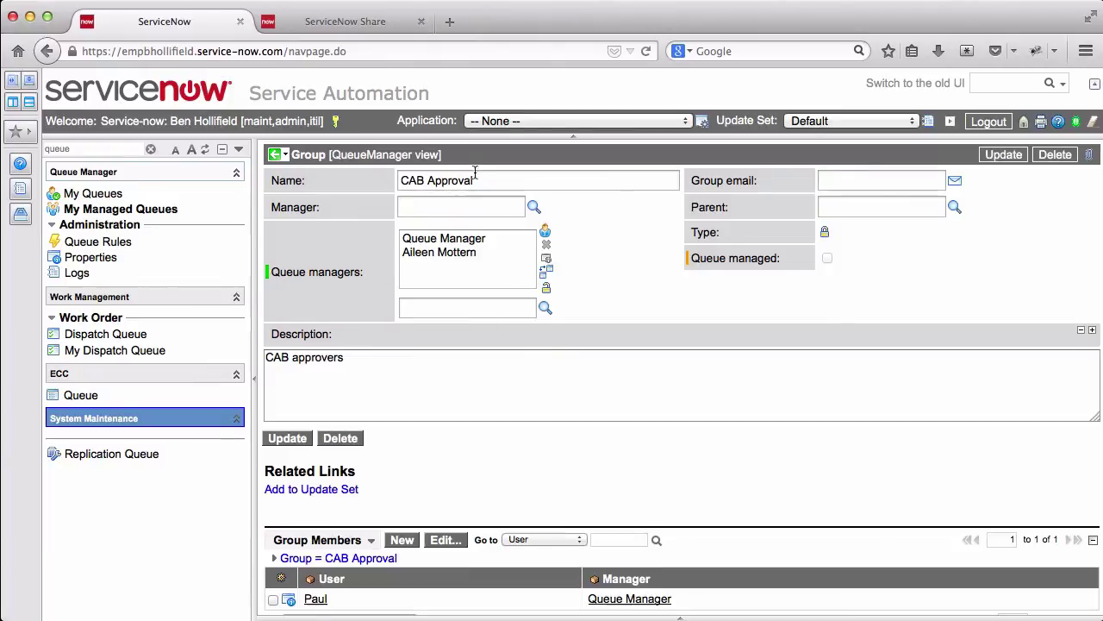
{"action": "right_click", "coordinate": [689, 157]}
{"action": "left_click", "coordinate": [717, 164]}
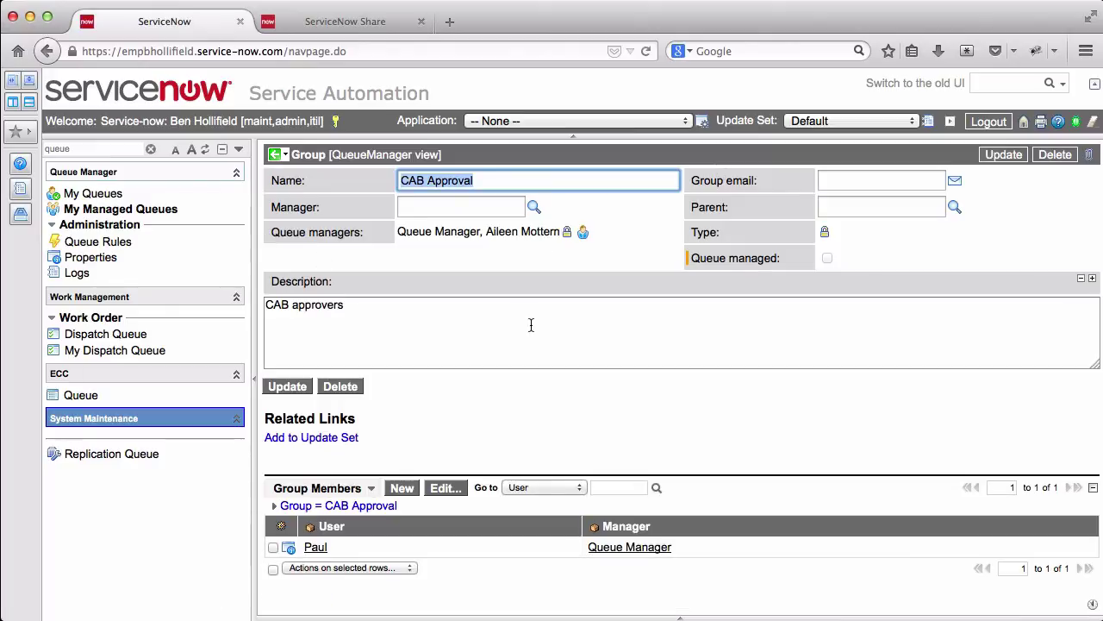
- Reopen queue rule QUE0001028 from the Queue Rules list
{"action": "left_click", "coordinate": [100, 242]}
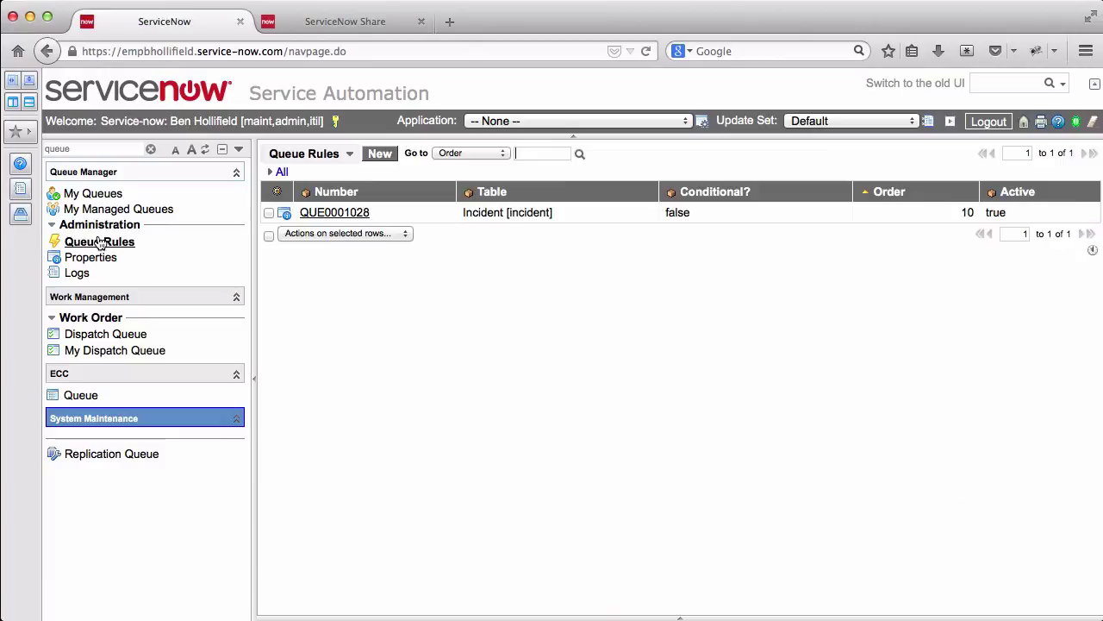
{"action": "left_click", "coordinate": [283, 214]}
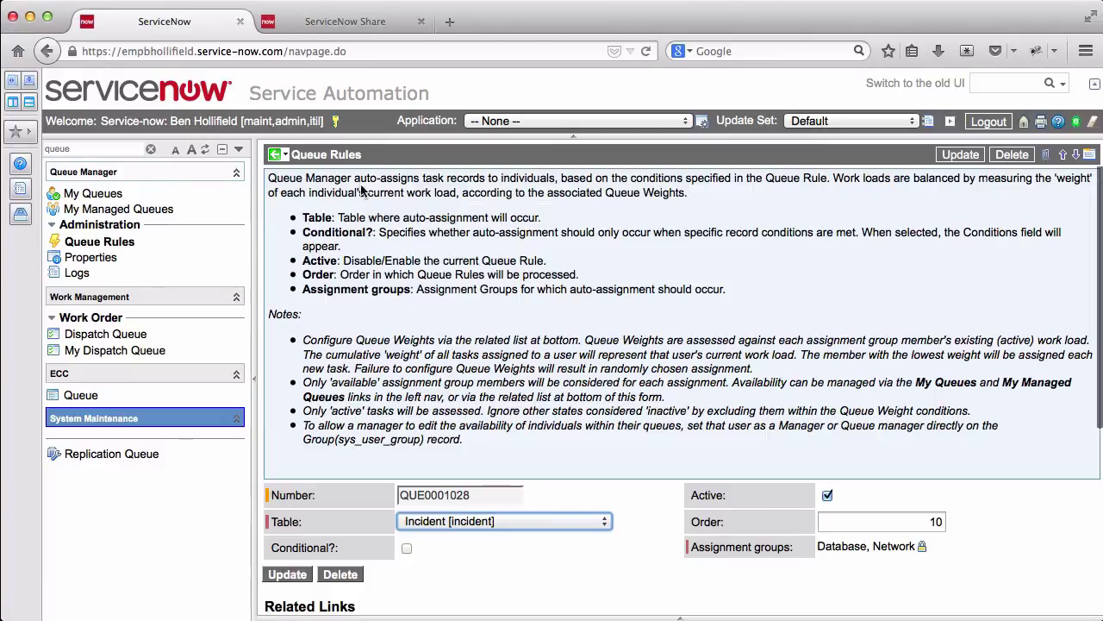